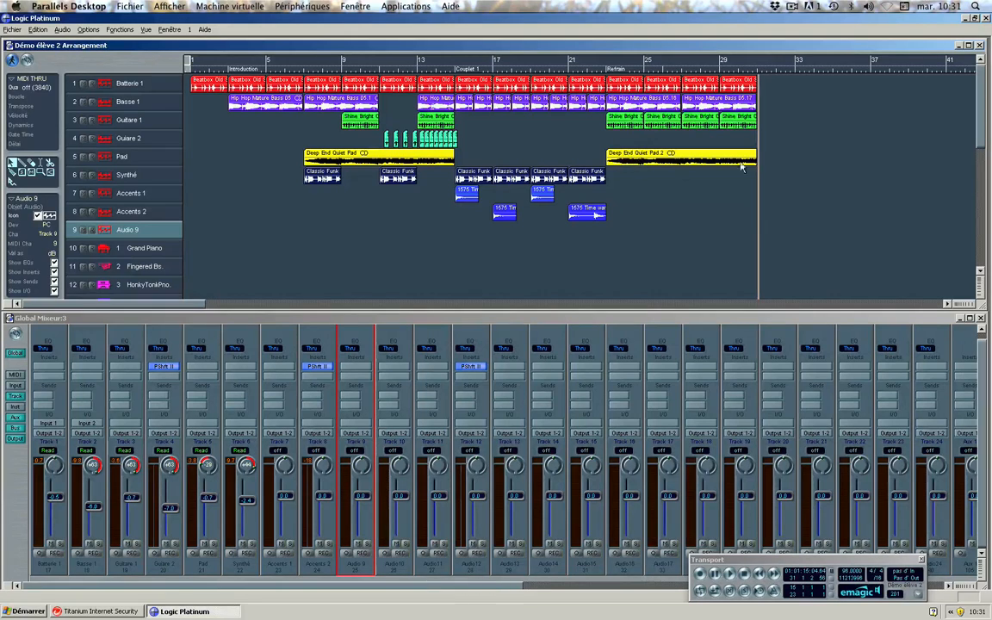
# - Import the loop 1002 Altered state beat 02 onto the Audio 9 track at the Refrain start, bar 23, and listen to it
pyautogui.doubleClick(602, 73)
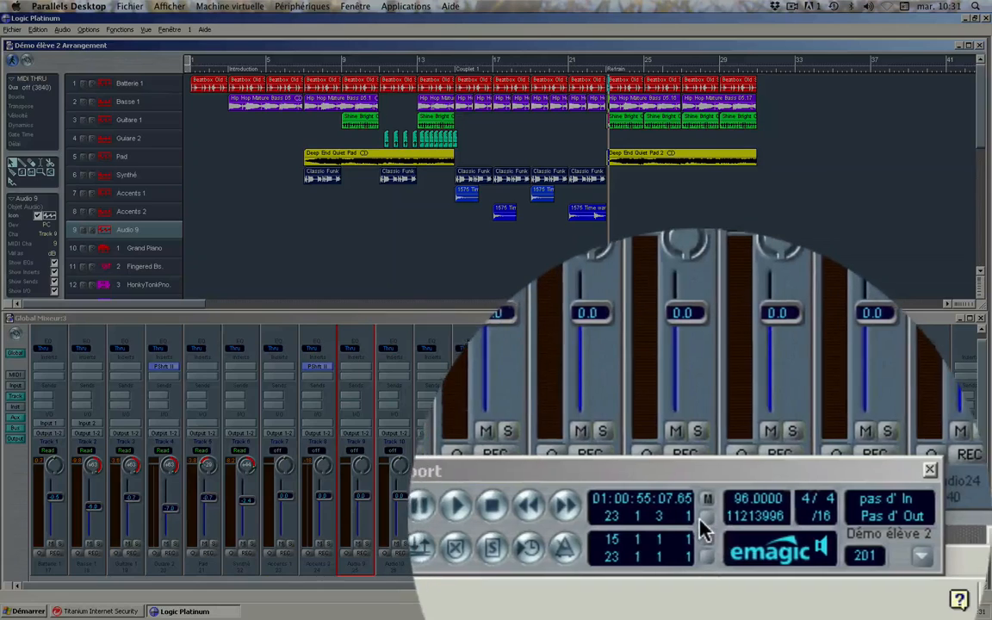
pyautogui.click(833, 580)
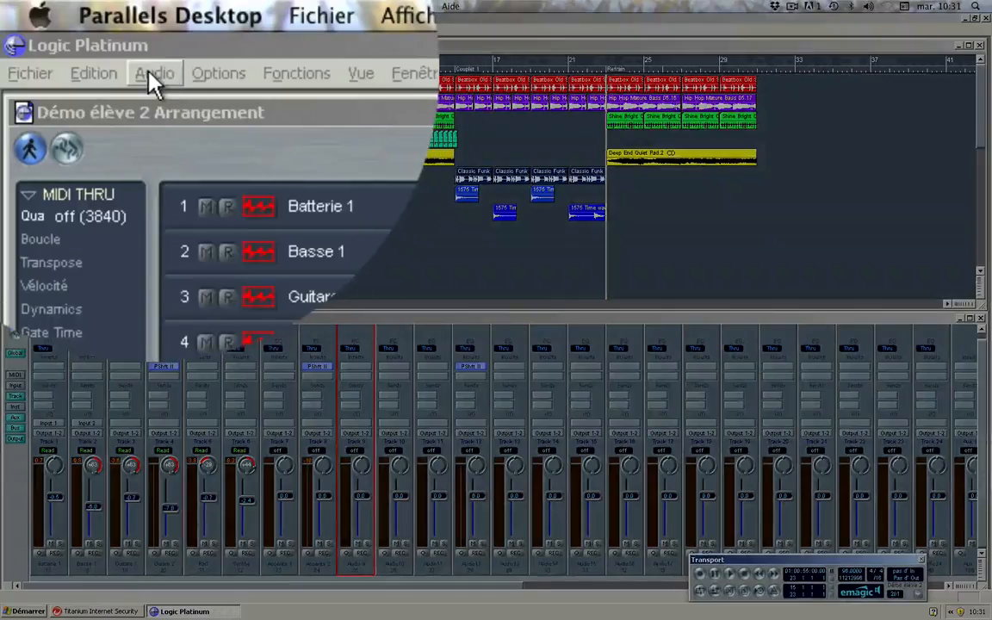
pyautogui.click(62, 29)
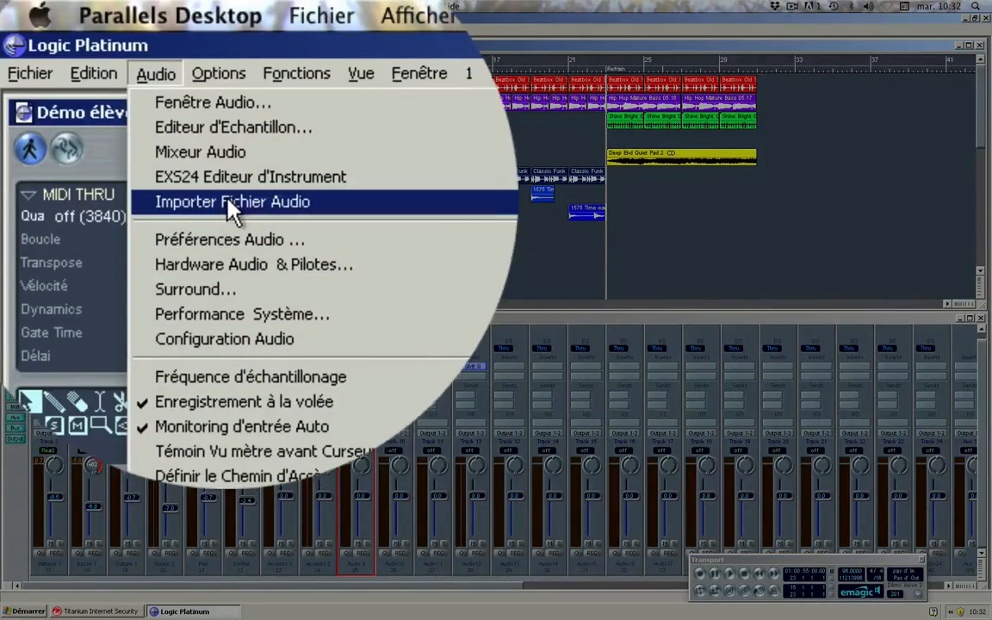
pyautogui.click(216, 201)
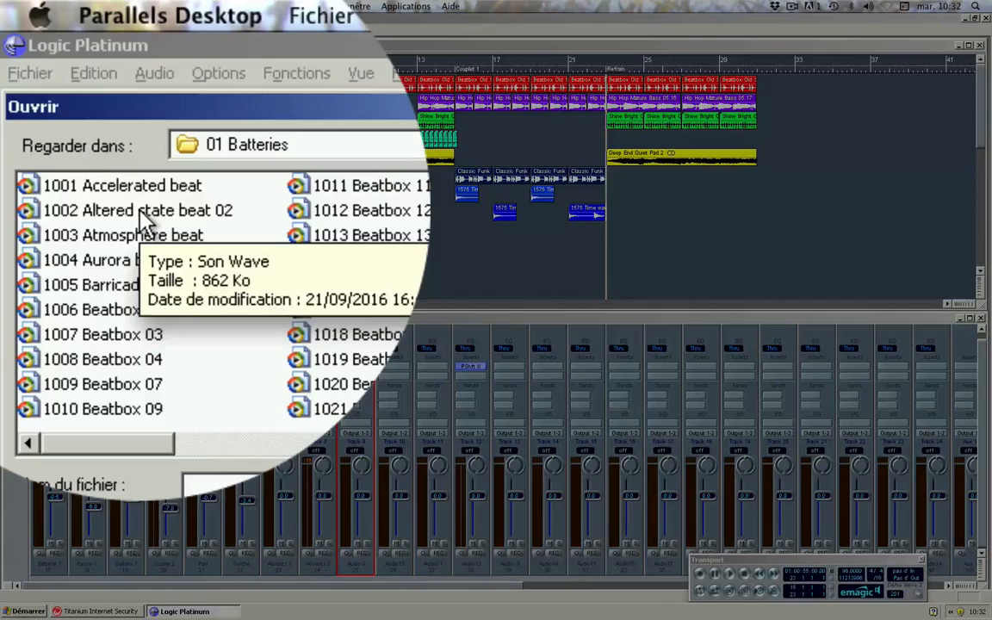
pyautogui.doubleClick(142, 211)
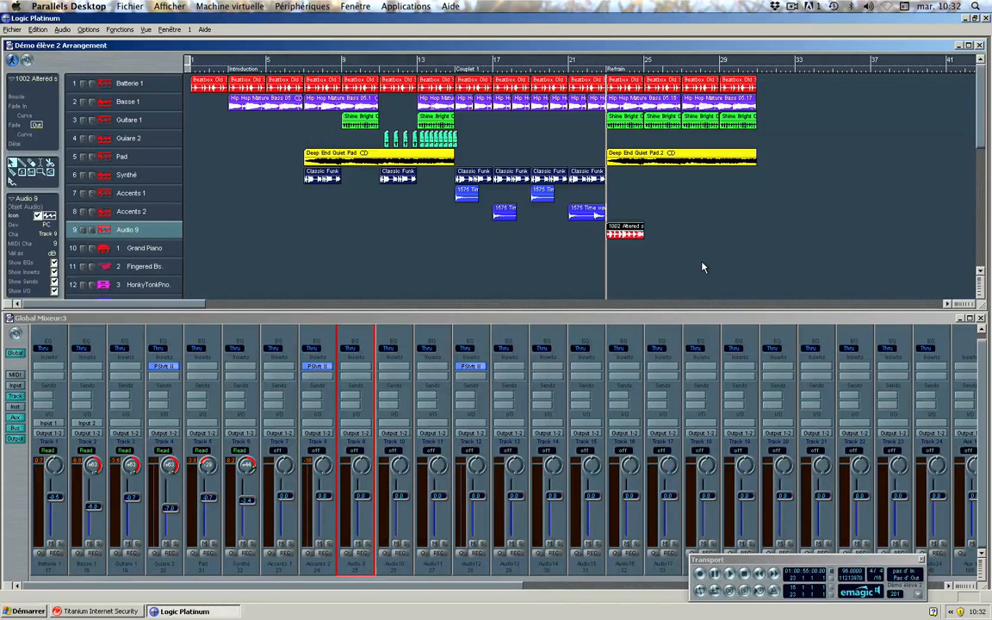
pyautogui.press('space')
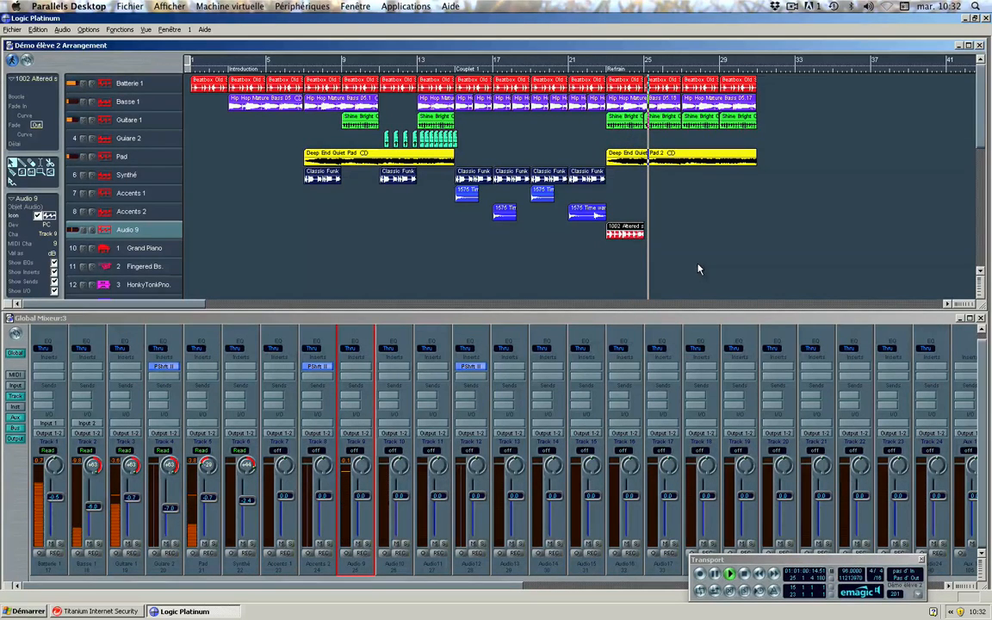
pyautogui.press('space')
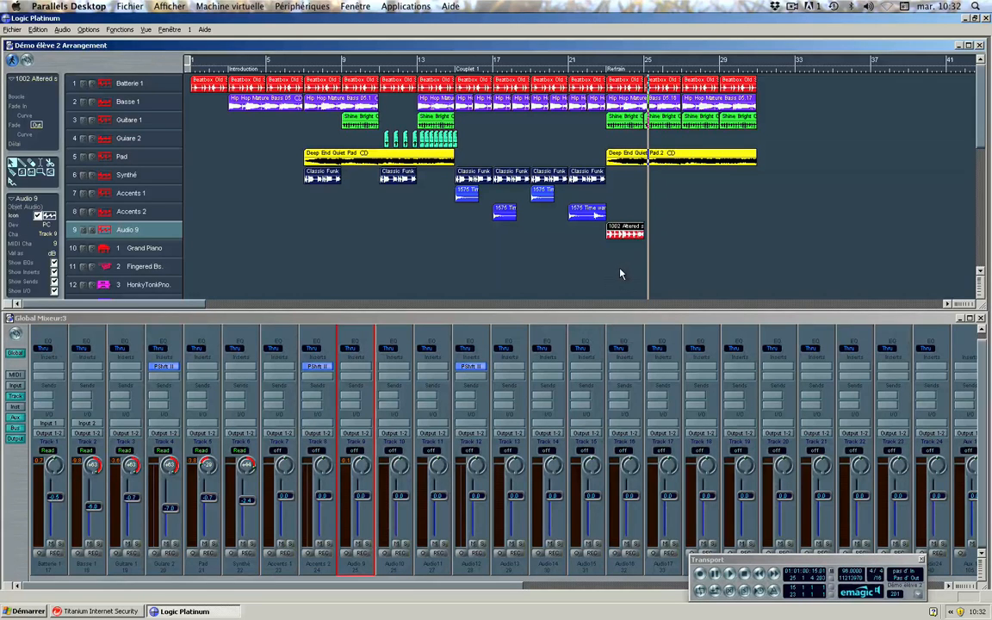
# - Repeat the imported drum loop on Audio 9 up to bar 31 and return the playhead to bar 23
pyautogui.moveTo(619, 230); pyautogui.dragTo(699, 239)
pyautogui.keyDown('shift'); pyautogui.click(641, 229); pyautogui.keyUp('shift')
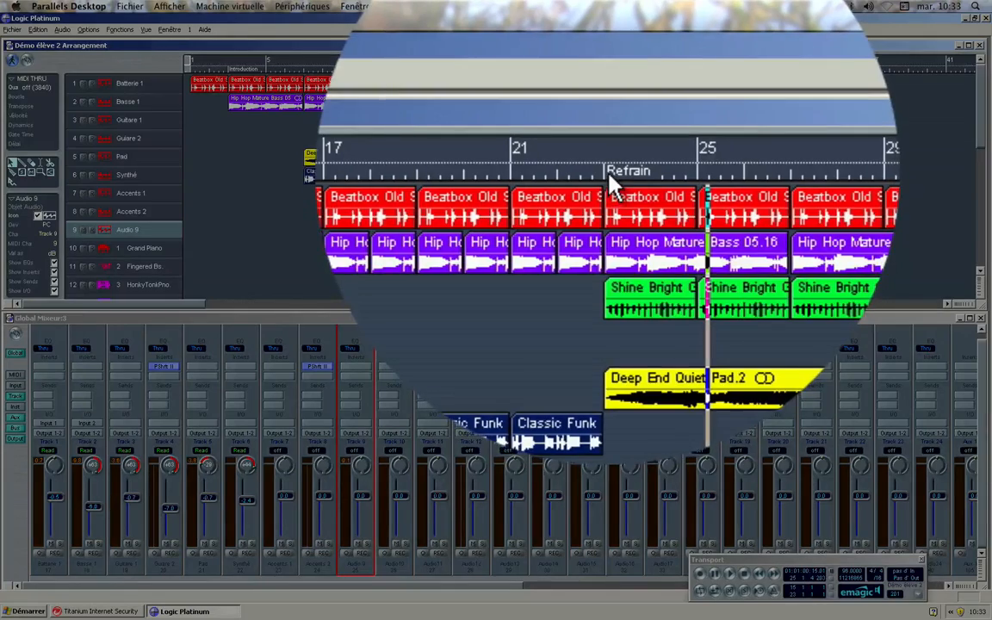
pyautogui.click(609, 179)
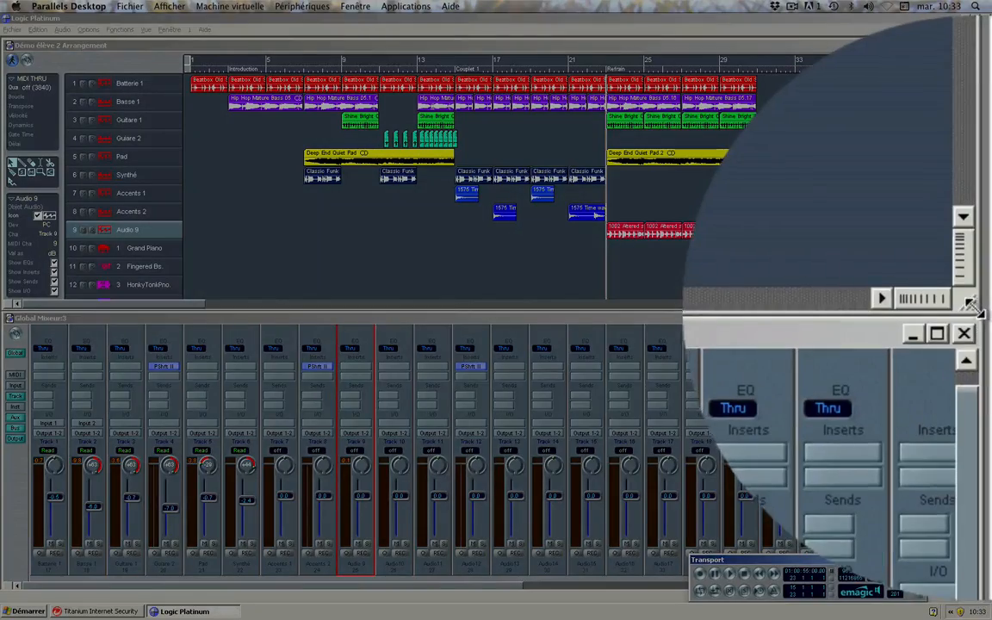
# - Enlarge the Arrangement window to full height and delete all tracks below Audio 9, from Grand Piano through MIDI Click
pyautogui.moveTo(983, 306); pyautogui.dragTo(984, 583)
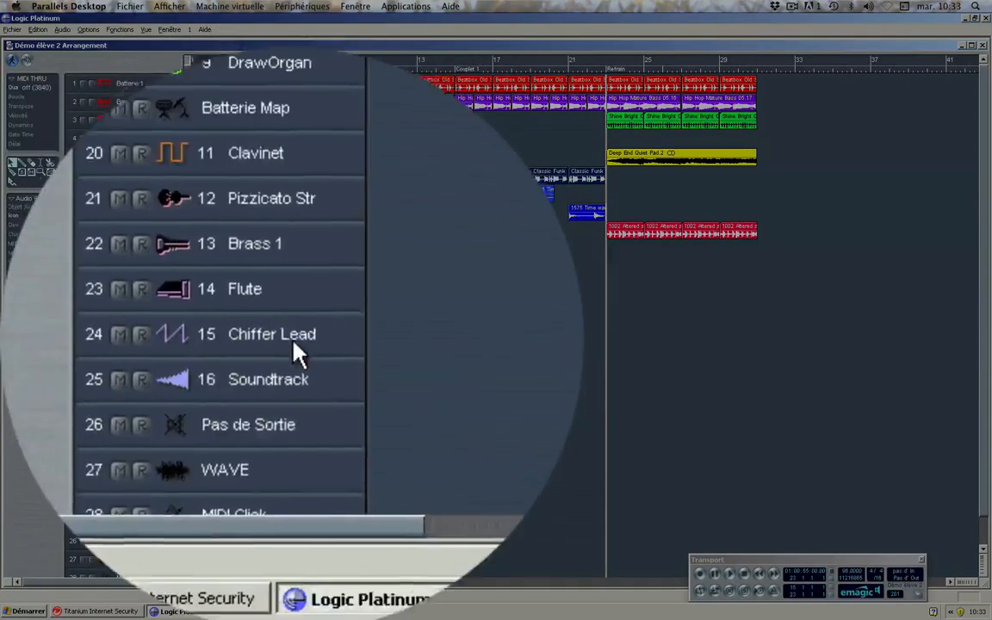
pyautogui.scroll(2, 297, 306)
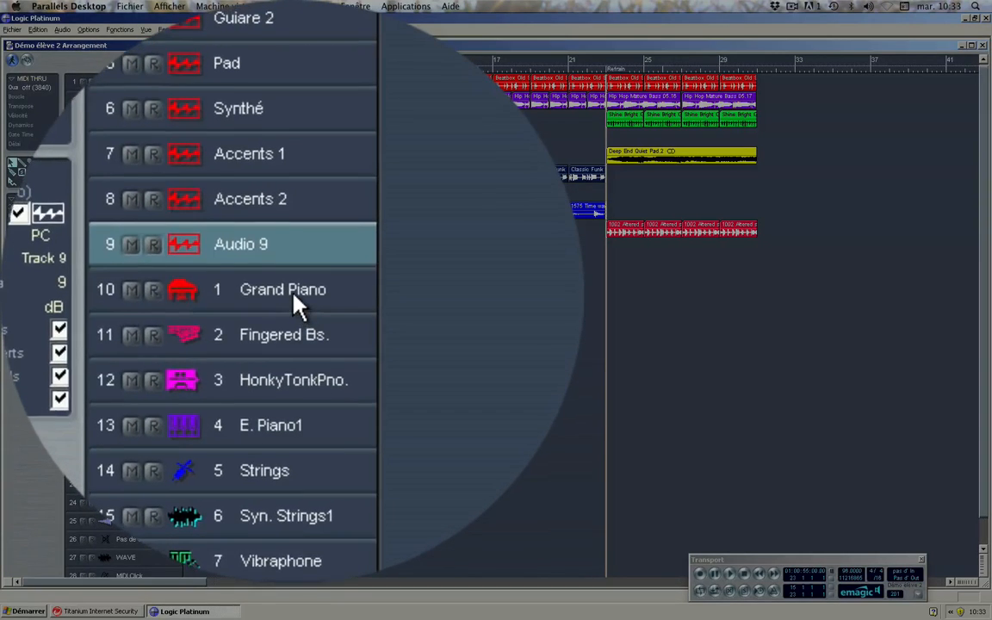
pyautogui.click(295, 297)
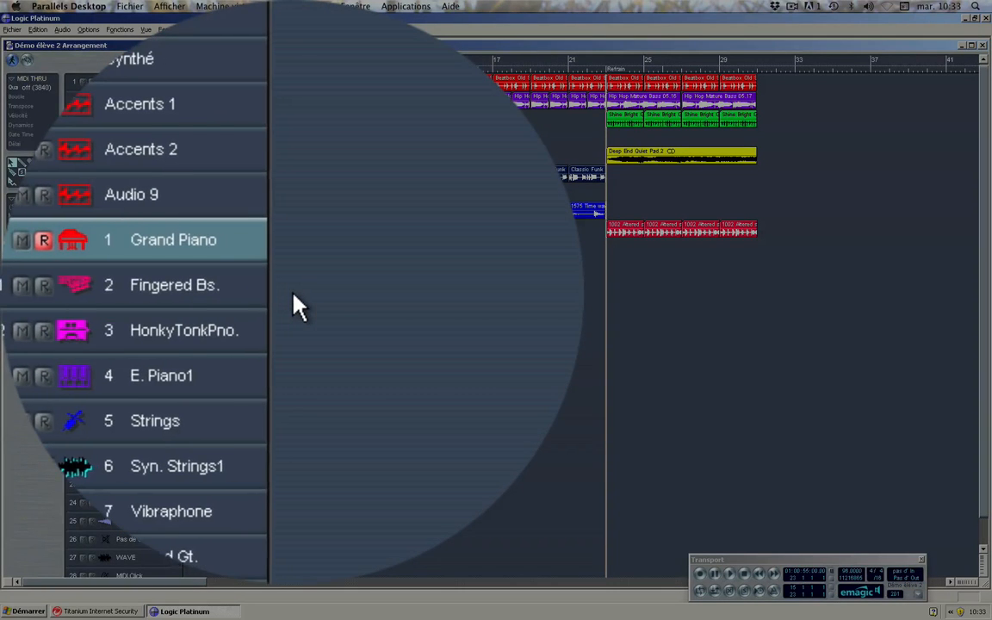
pyautogui.press('Left')
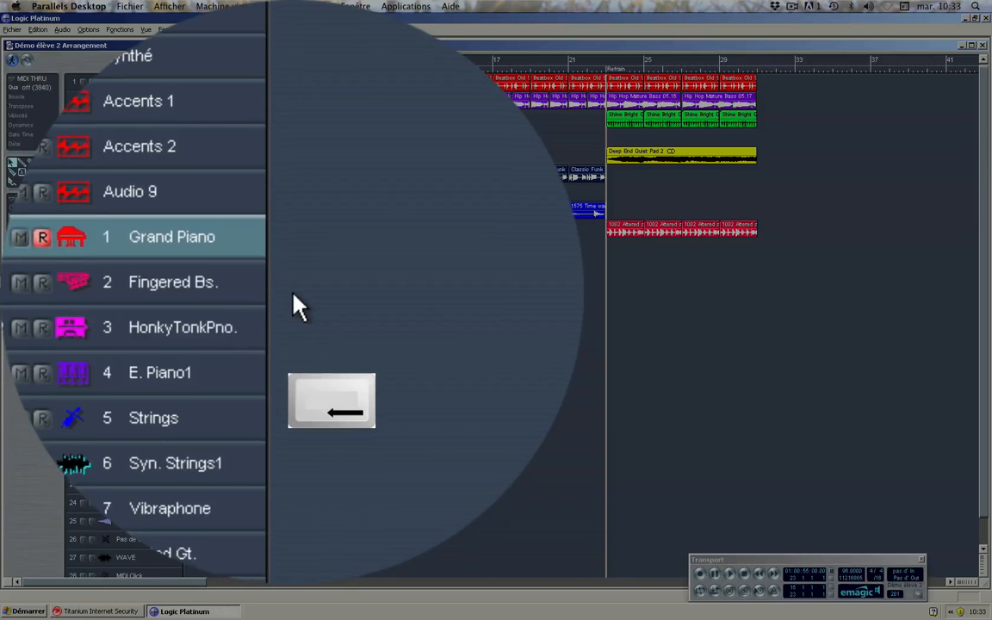
pyautogui.press('Down')
pyautogui.press('Down')
pyautogui.press('Down')
pyautogui.press('Down')
pyautogui.press('Down')
pyautogui.press('Down')
pyautogui.press('Down')
pyautogui.press('Down')
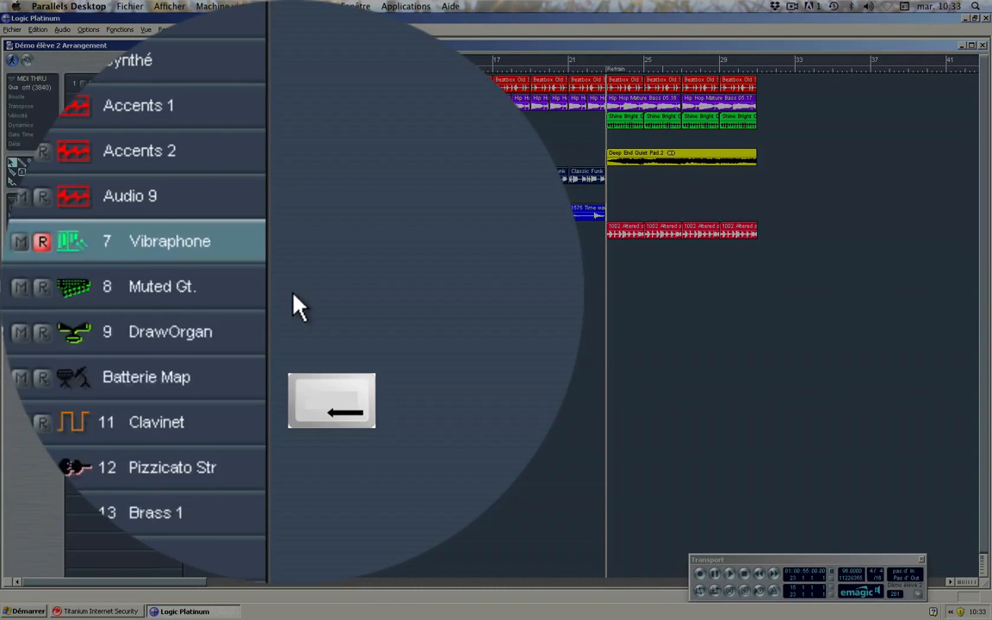
pyautogui.press('Down')
pyautogui.press('Down')
pyautogui.press('Down')
pyautogui.press('Down')
pyautogui.press('Down')
pyautogui.press('Down')
pyautogui.press('Down')
pyautogui.press('Down')
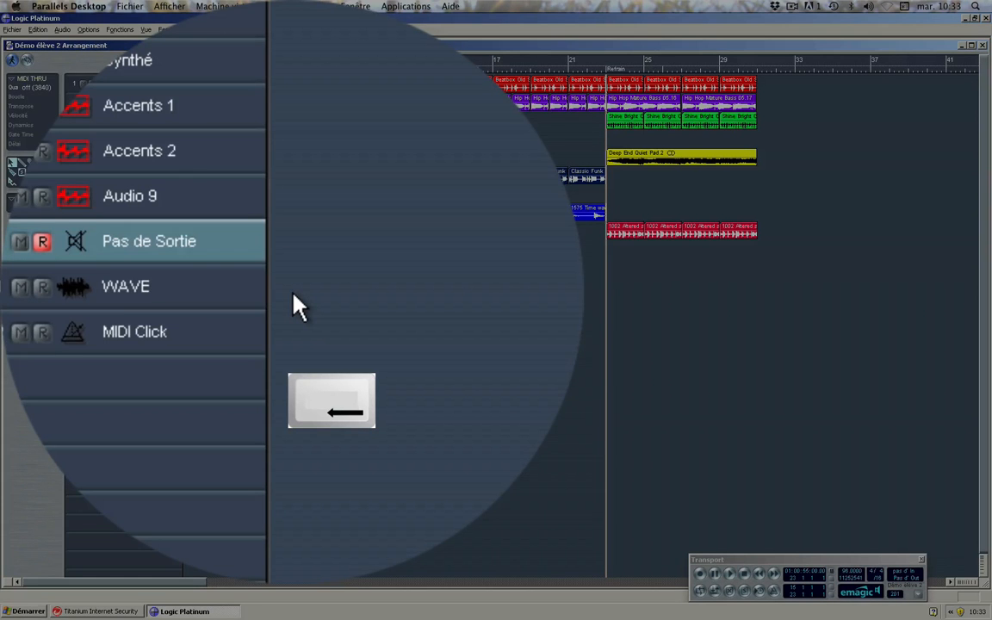
pyautogui.press('BackSpace')
pyautogui.press('BackSpace')
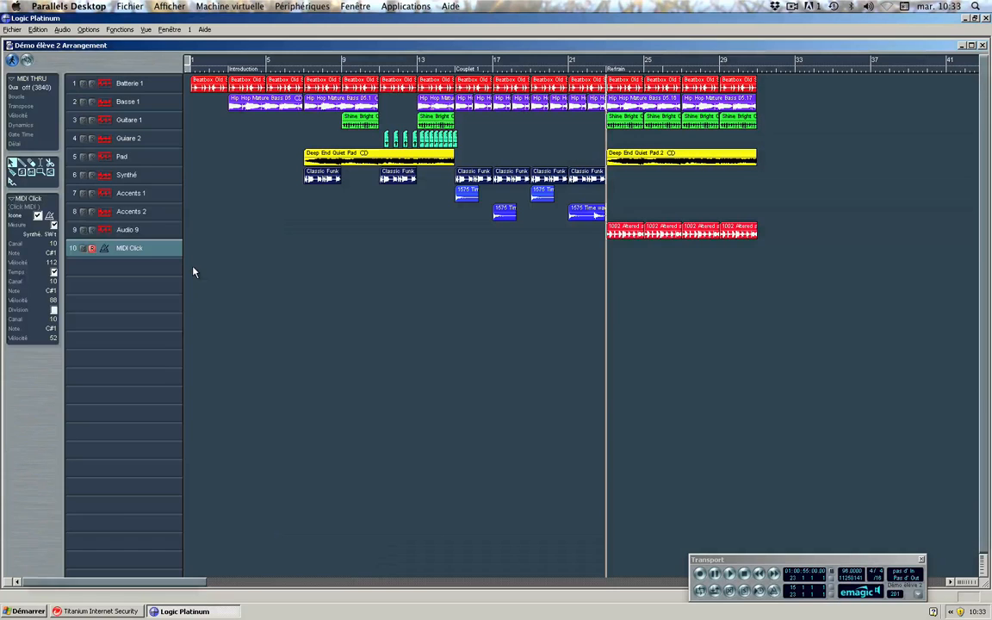
pyautogui.press('BackSpace')
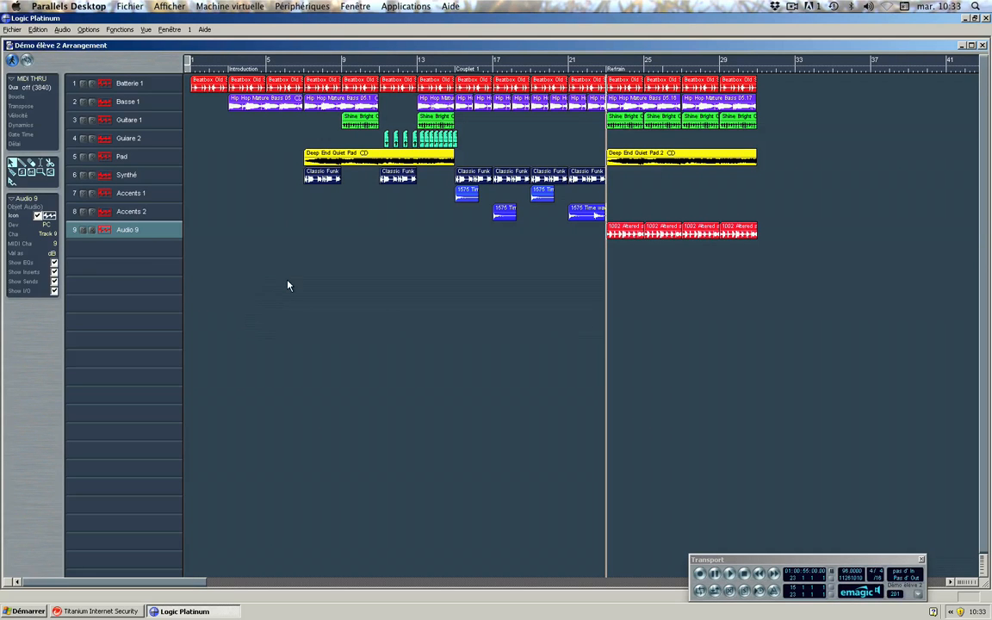
# - Create three new audio tracks directly below the Audio 9 track
pyautogui.click(142, 235)
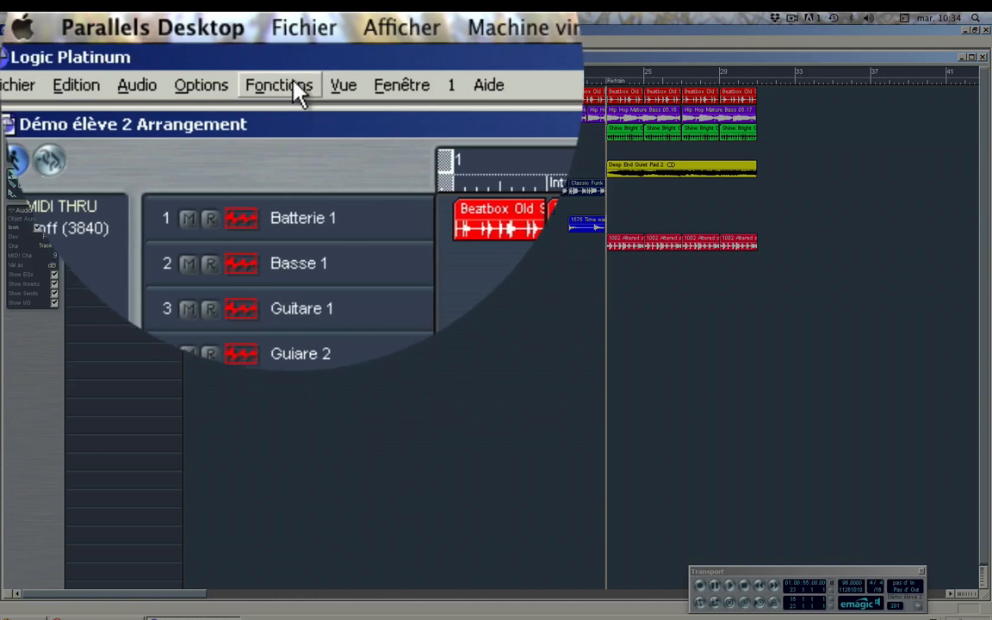
pyautogui.click(292, 86)
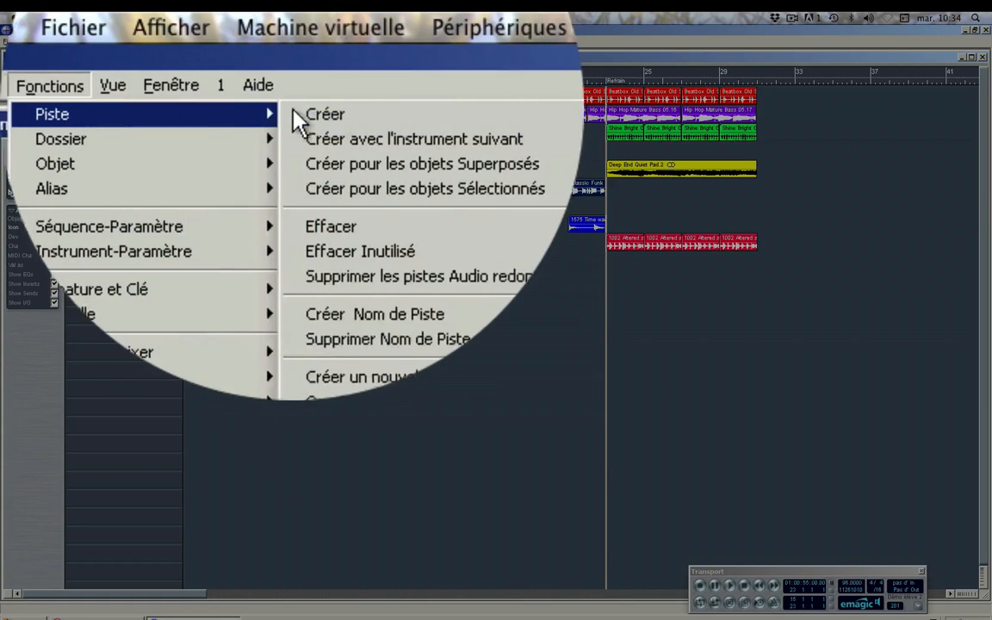
pyautogui.click(298, 114)
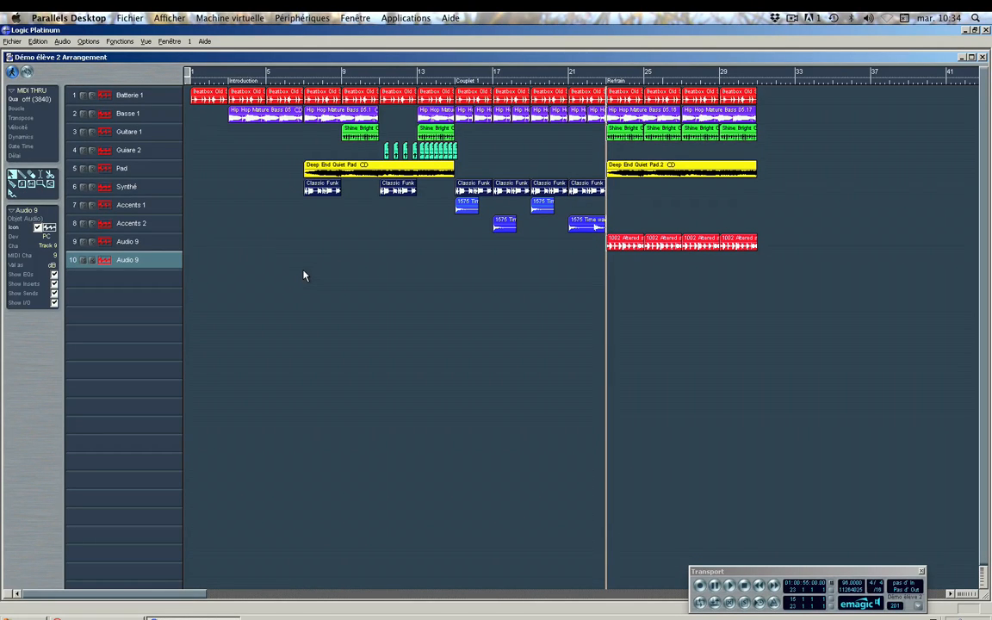
pyautogui.hotkey('ctrl', 'Return')
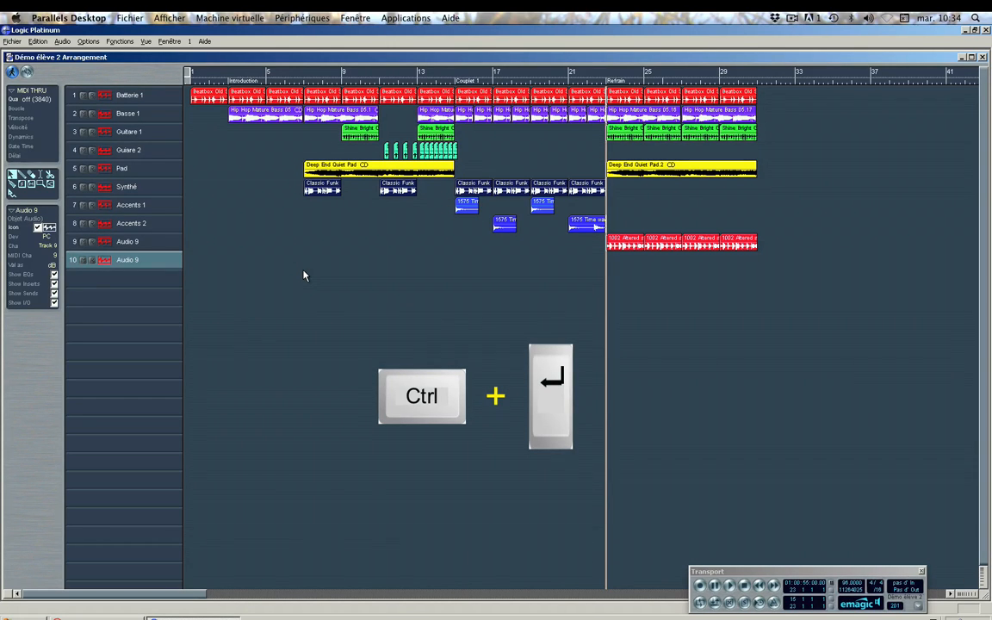
pyautogui.hotkey('ctrl', 'Return')
pyautogui.hotkey('ctrl', 'Return')
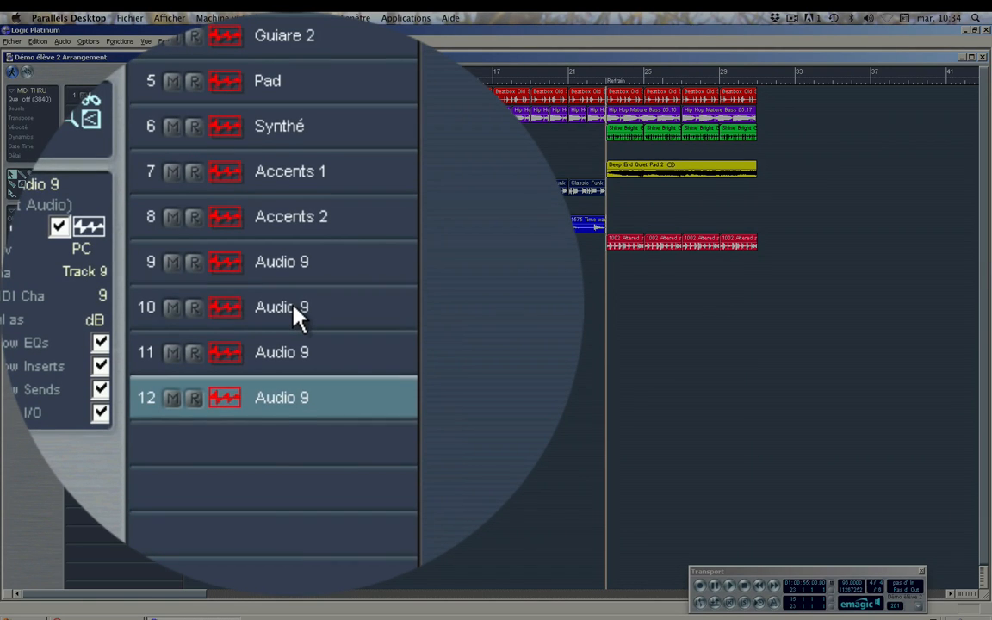
# - Reassign tracks 10, 11 and 12 to the audio channels Audio10, Audio11 and Audio12 respectively
pyautogui.click(293, 306)
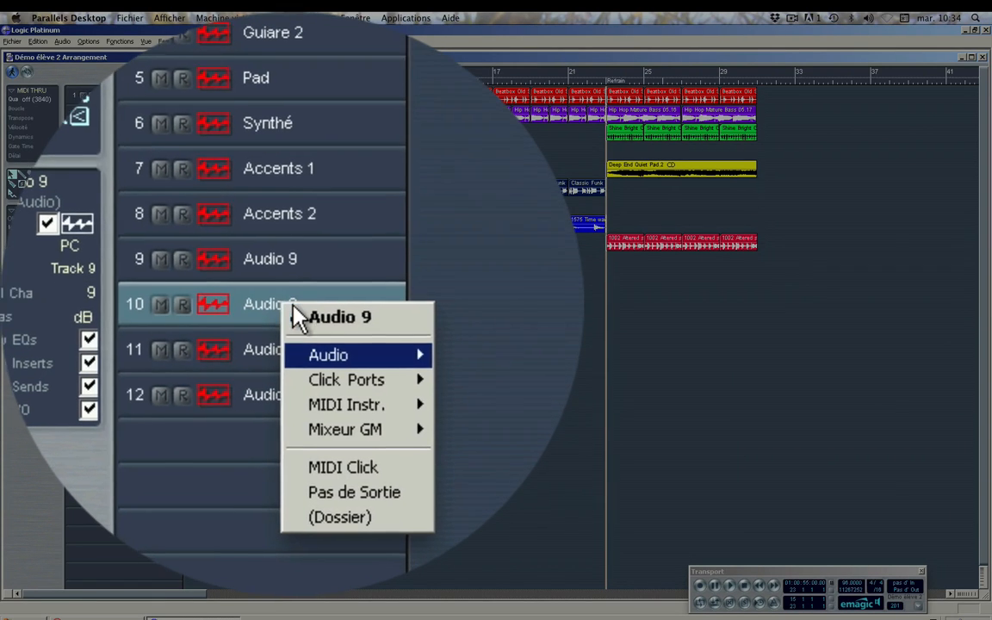
pyautogui.moveTo(297, 317)
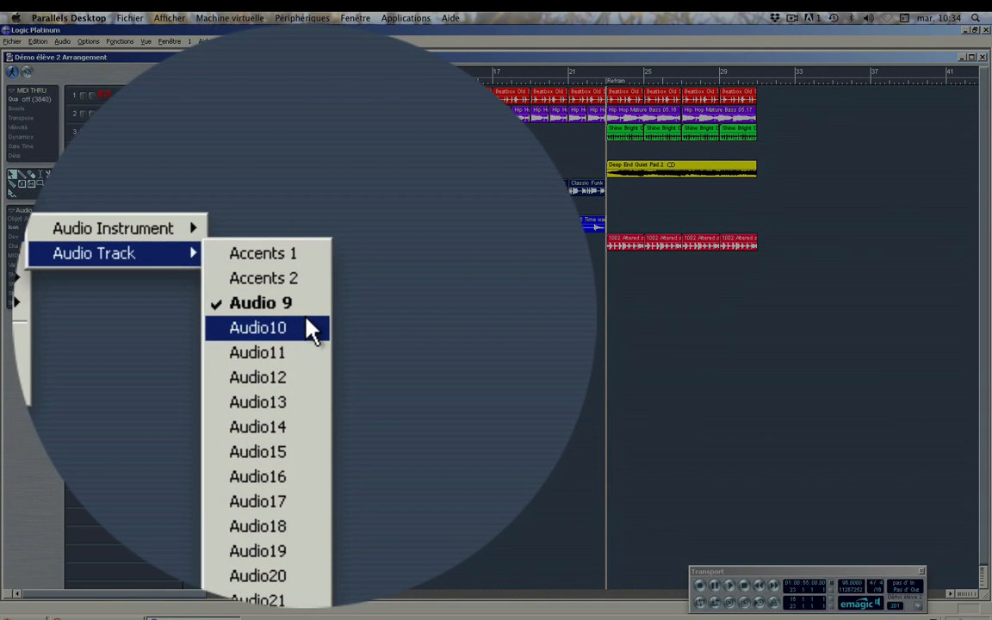
pyautogui.click(307, 327)
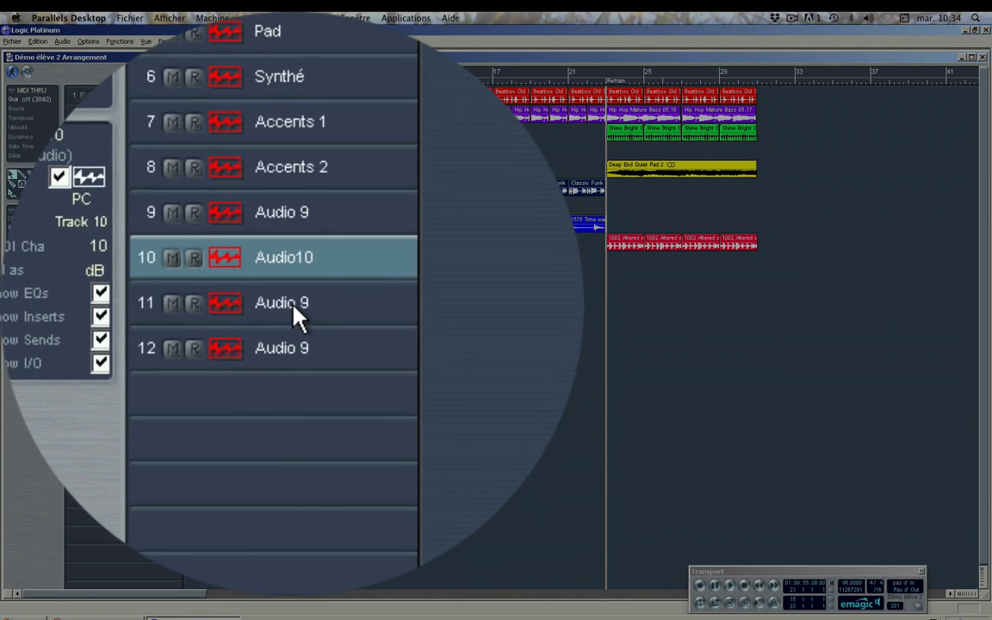
pyautogui.click(297, 317)
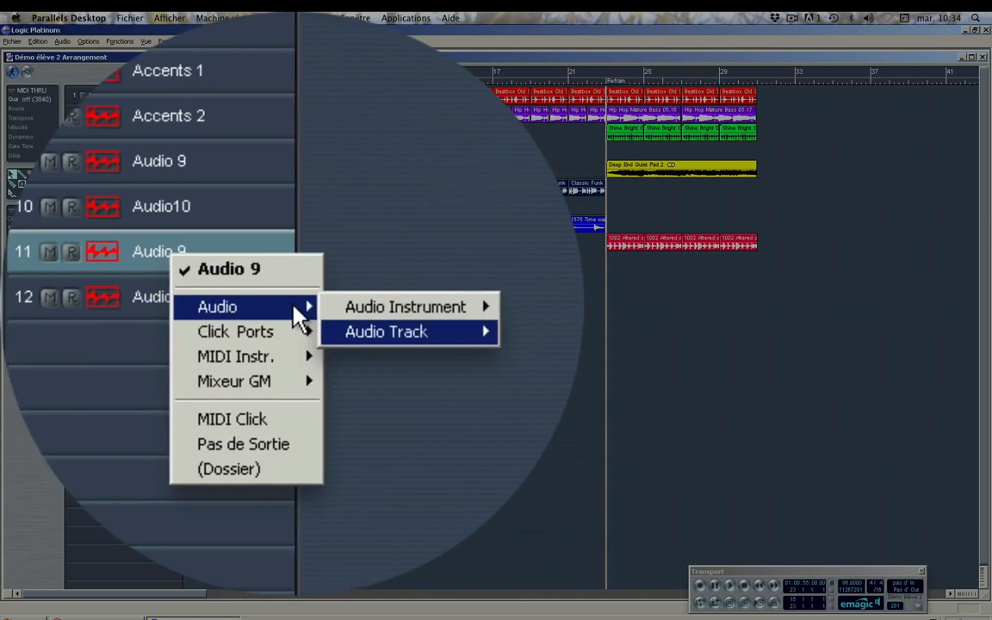
pyautogui.moveTo(297, 293)
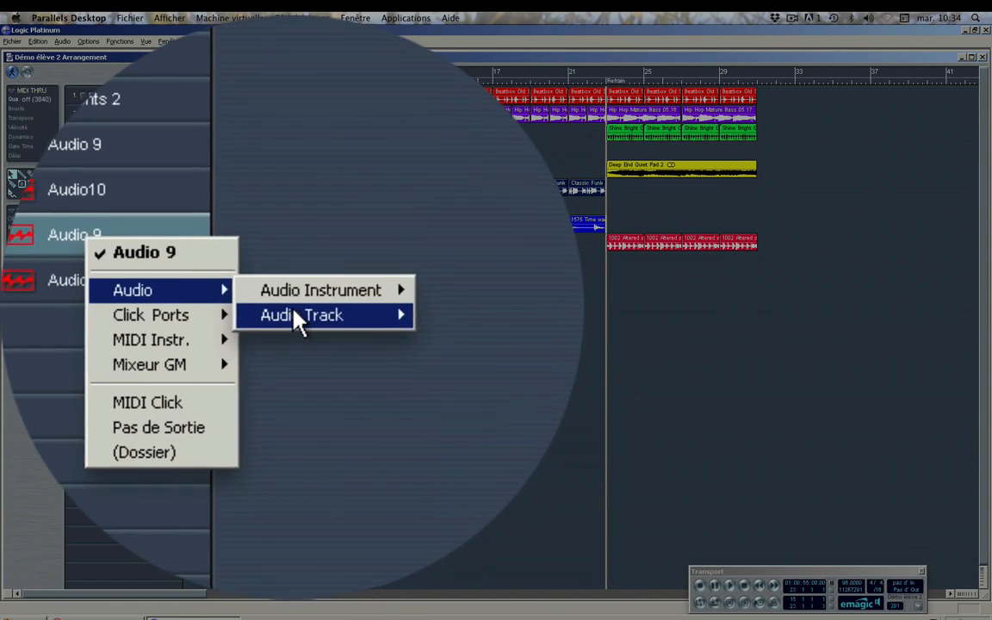
pyautogui.moveTo(295, 317)
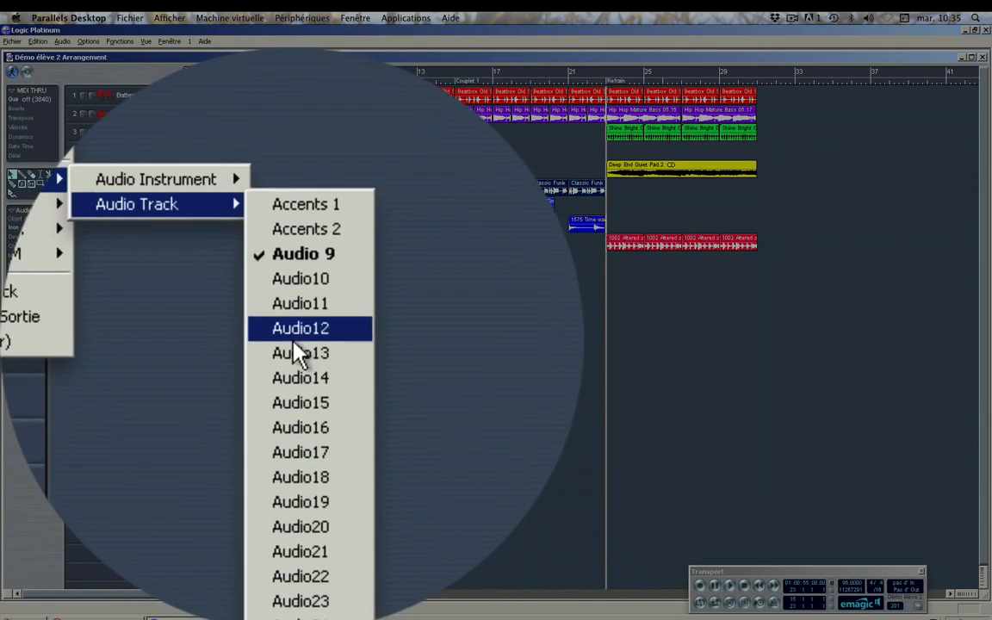
pyautogui.click(294, 342)
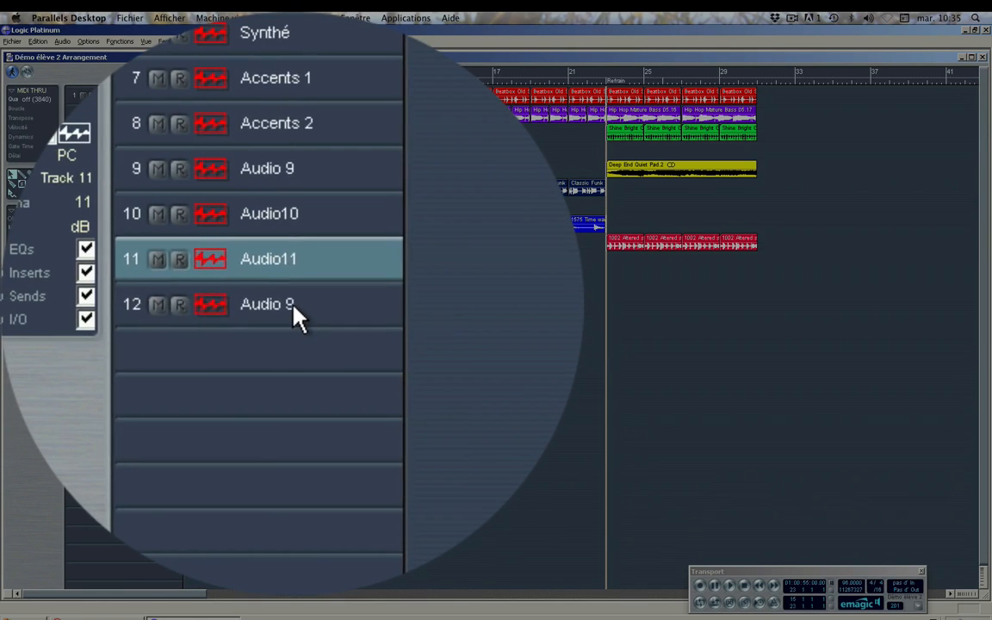
pyautogui.click(293, 312)
pyautogui.moveTo(295, 325)
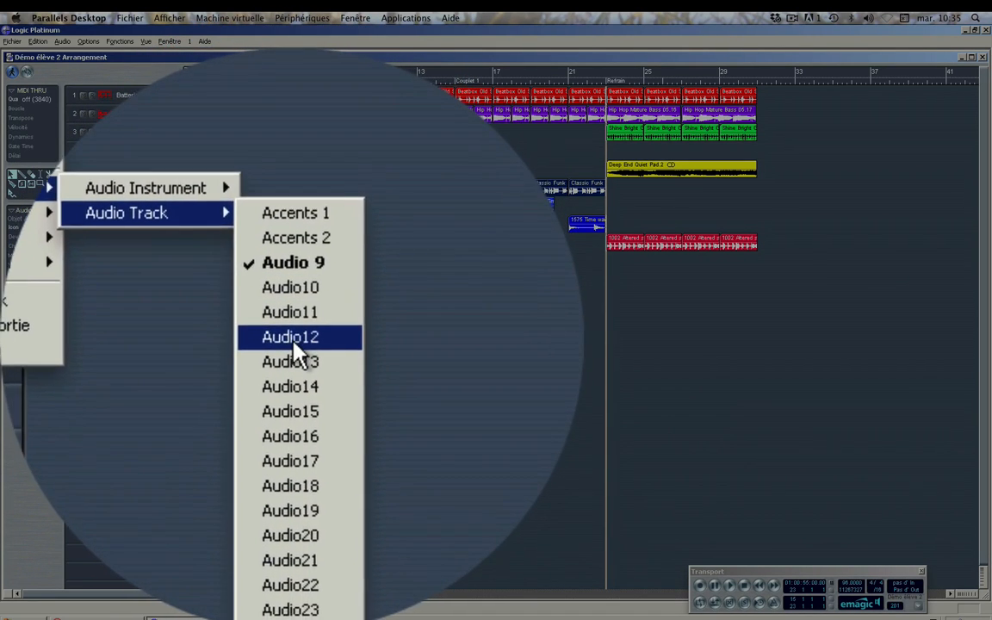
pyautogui.click(298, 349)
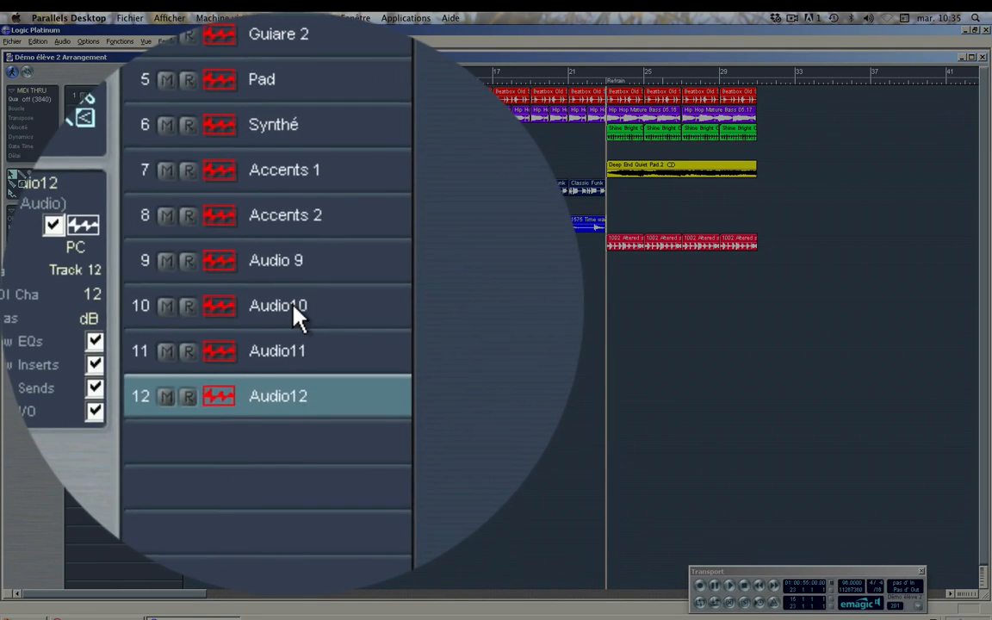
# - Import the loop 1301 Cali vibes bass from the 03 Basses folder onto the Audio10 track at bar 23
pyautogui.click(136, 263)
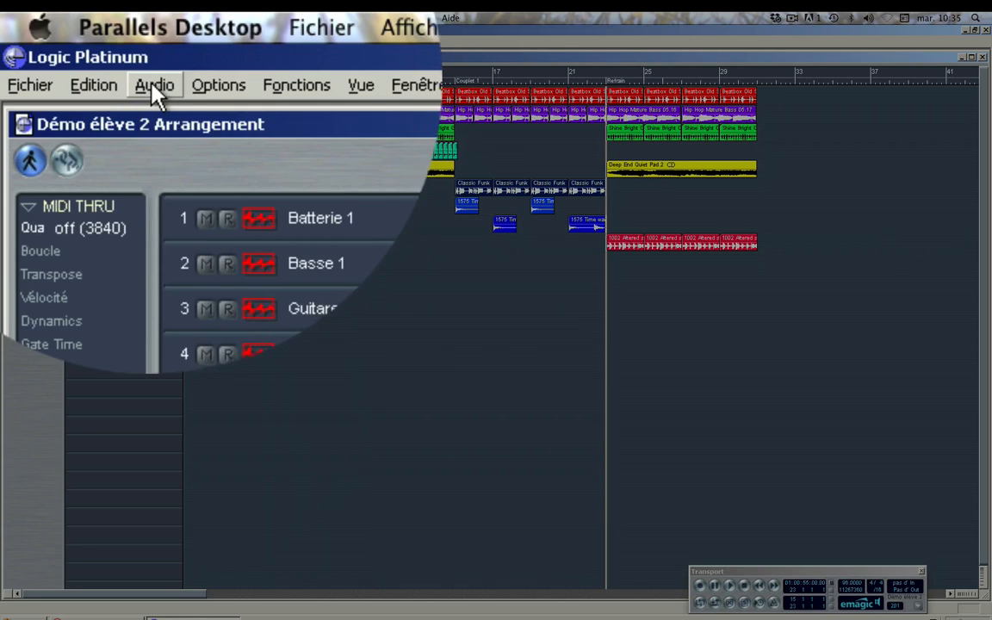
pyautogui.click(63, 41)
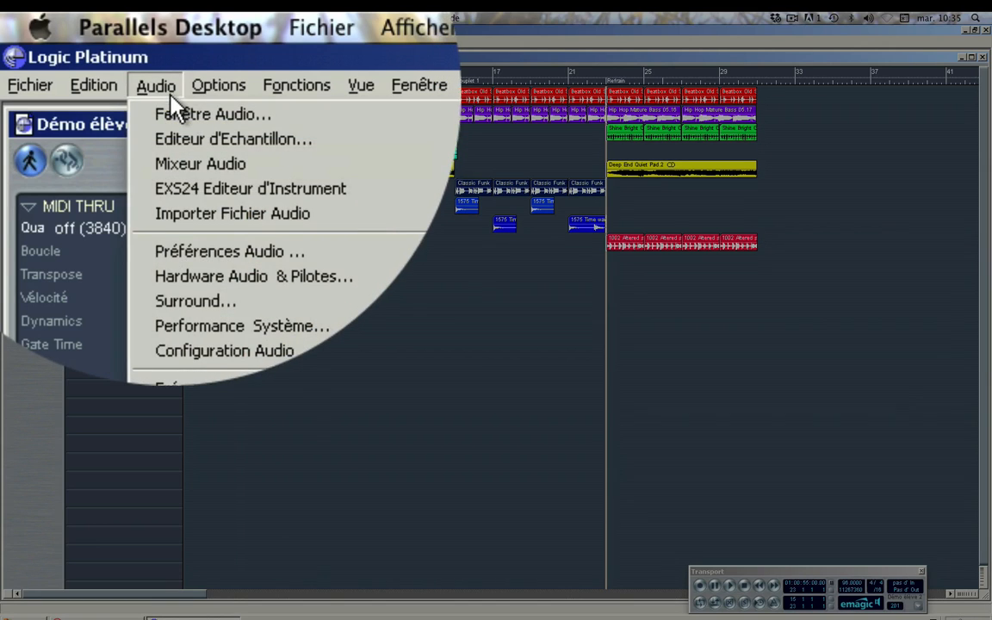
pyautogui.click(220, 214)
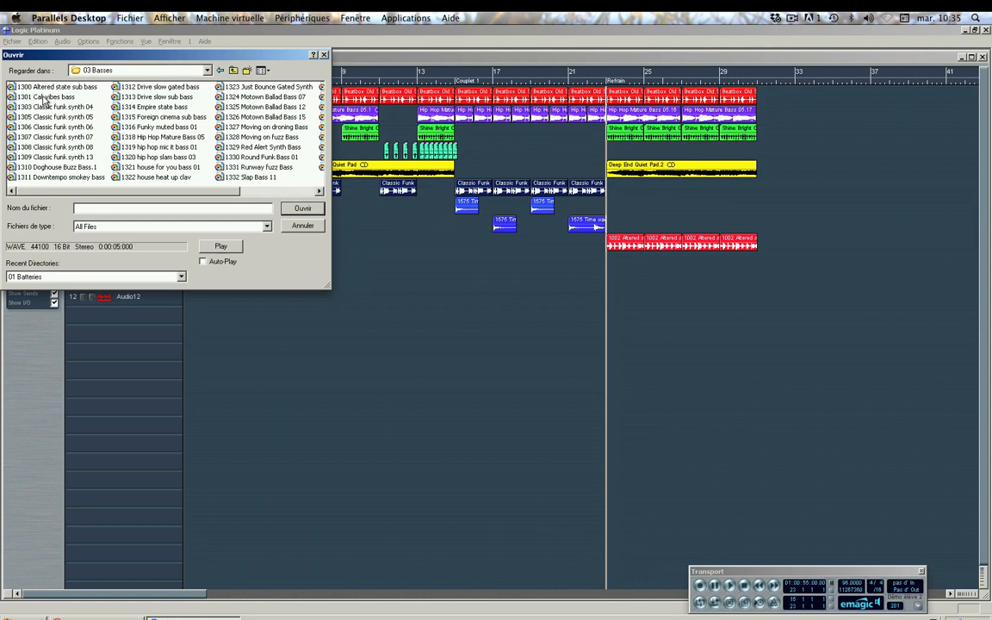
pyautogui.doubleClick(45, 100)
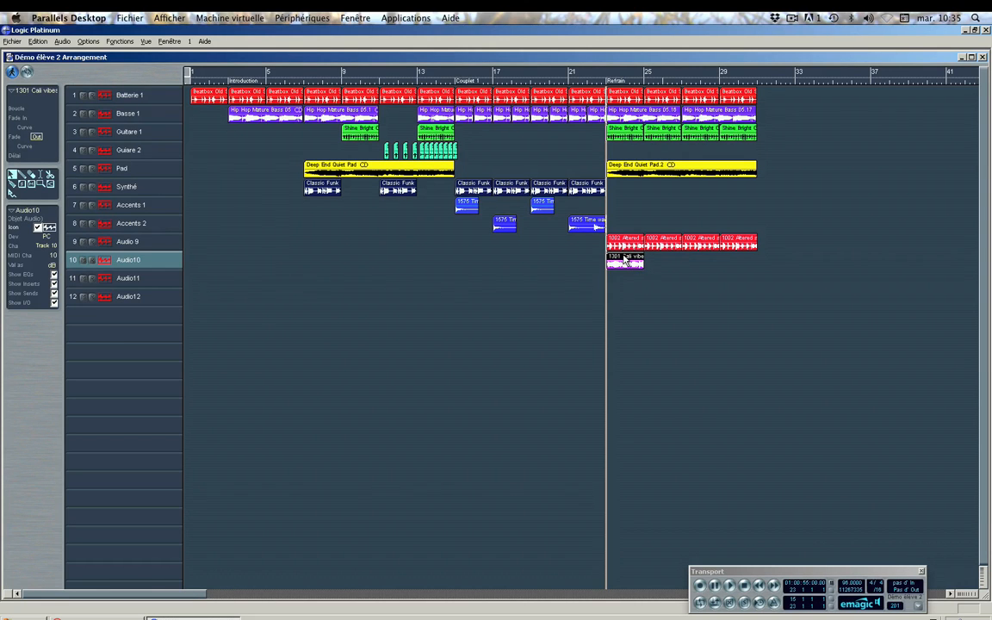
# - Repeat the 1301 Cali vibes bass loop on the Audio10 track up to bar 31 and play back the Refrain
pyautogui.moveTo(624, 264); pyautogui.dragTo(704, 267)
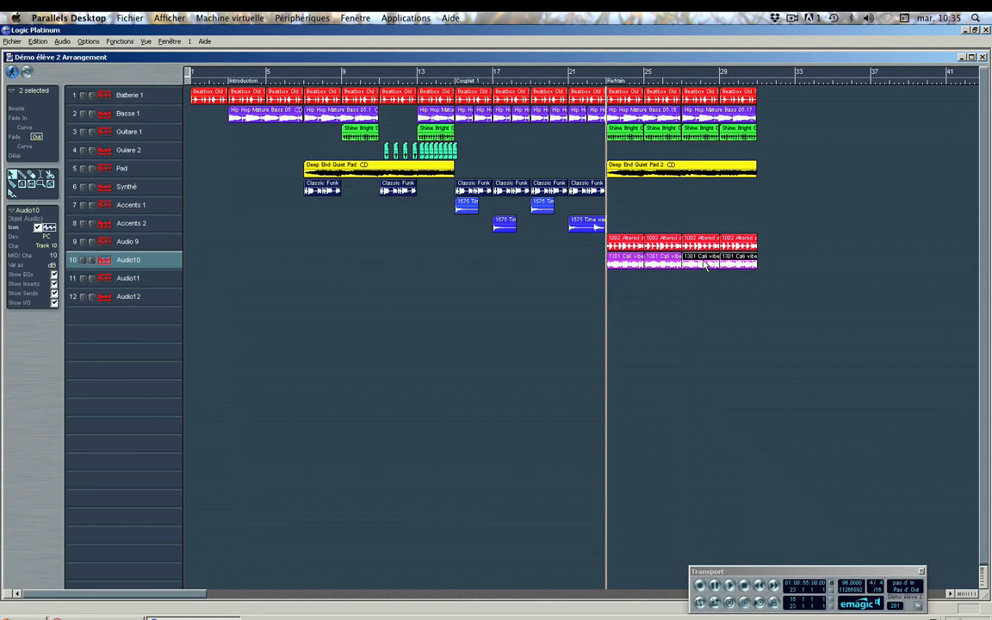
pyautogui.press('space')
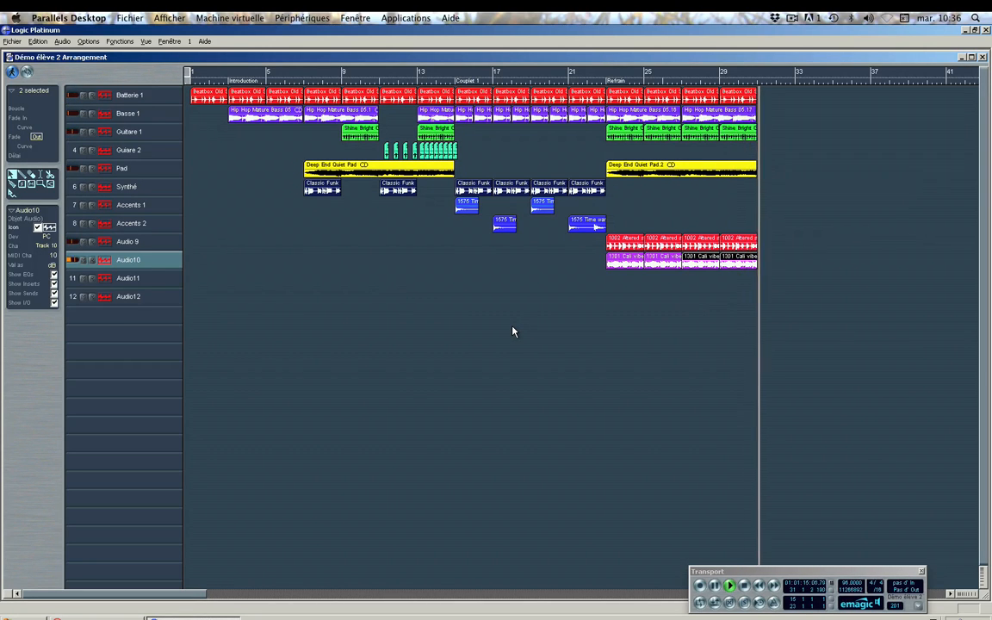
pyautogui.press('space')
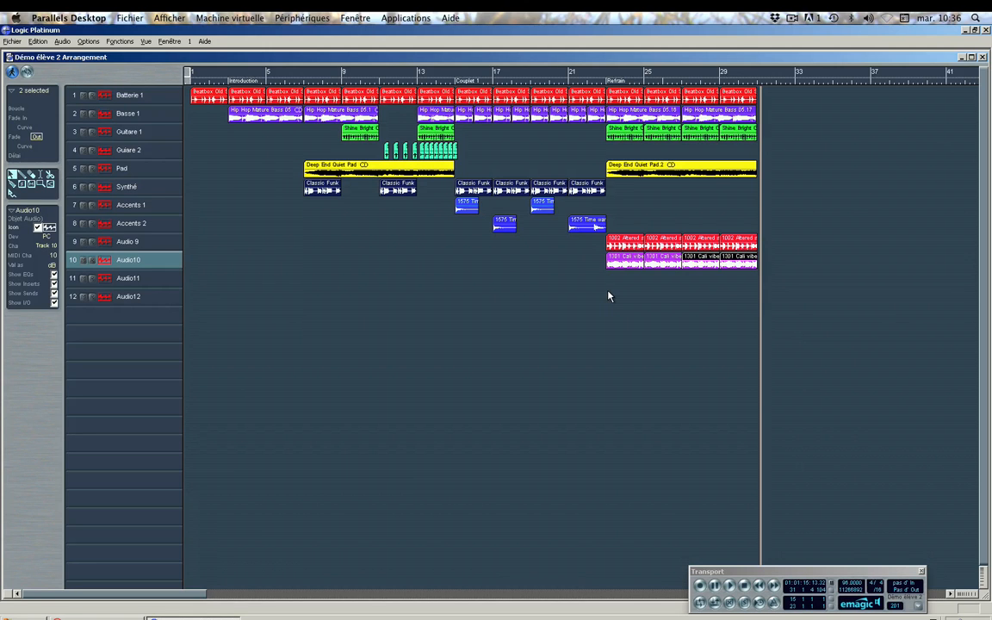
# - Import the loop 1410 classic rock guitar 01 from the 04 Guitares folder onto the Audio11 track at bar 23
pyautogui.click(254, 277)
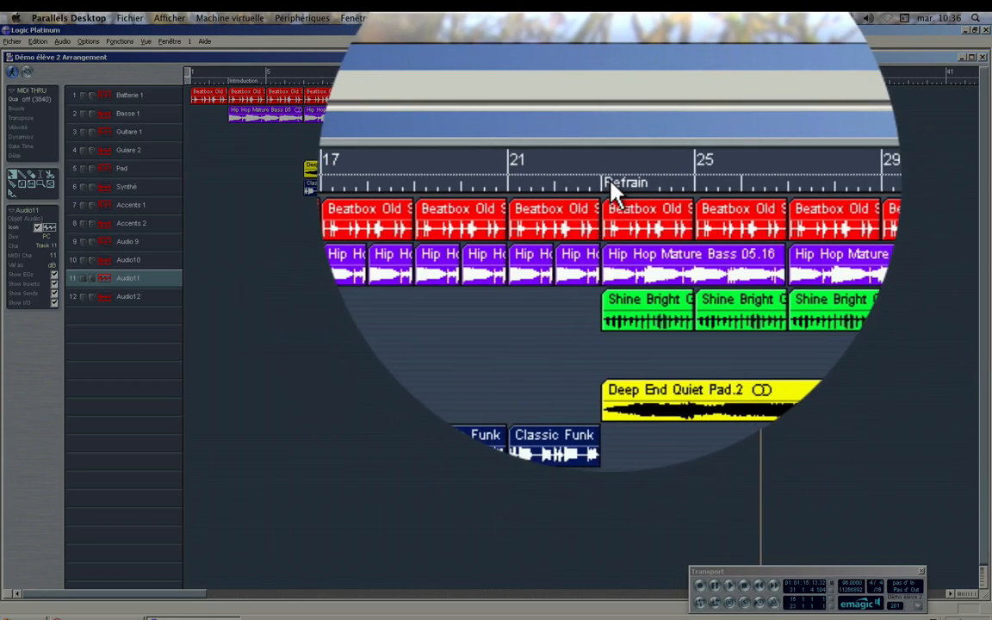
pyautogui.doubleClick(611, 183)
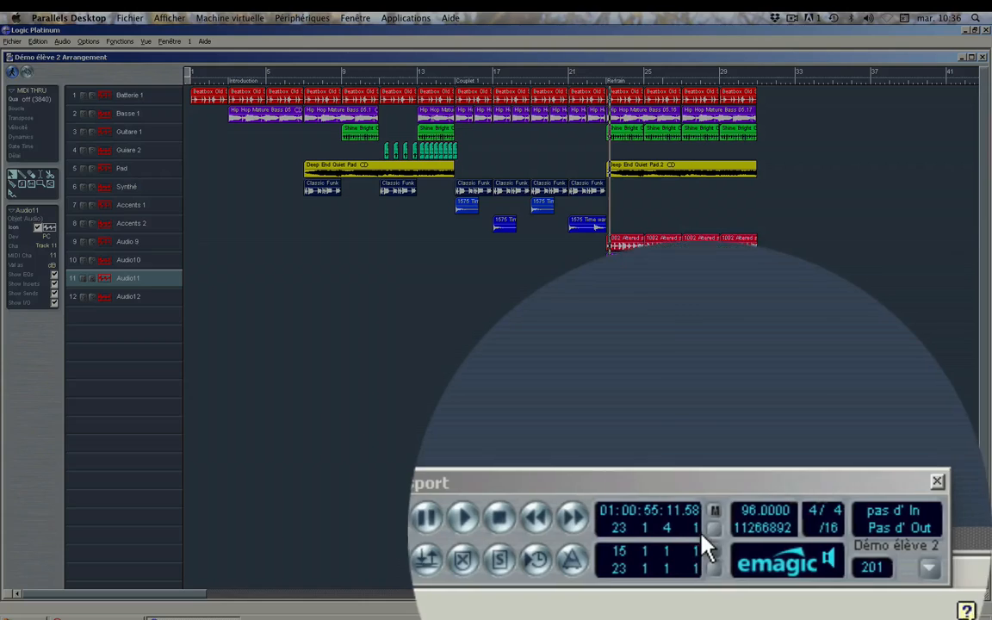
pyautogui.click(829, 589)
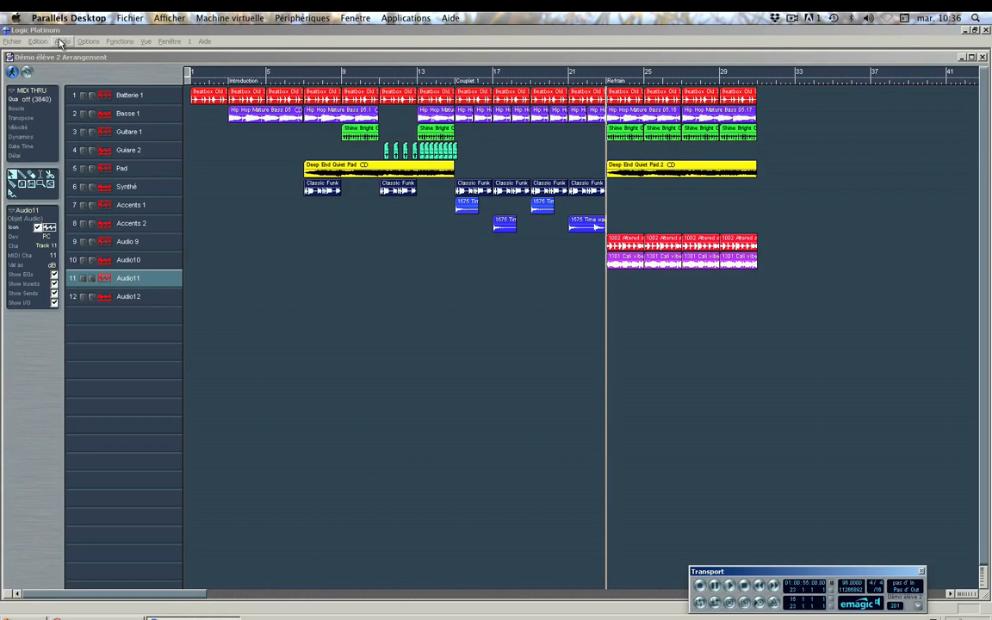
pyautogui.click(60, 41)
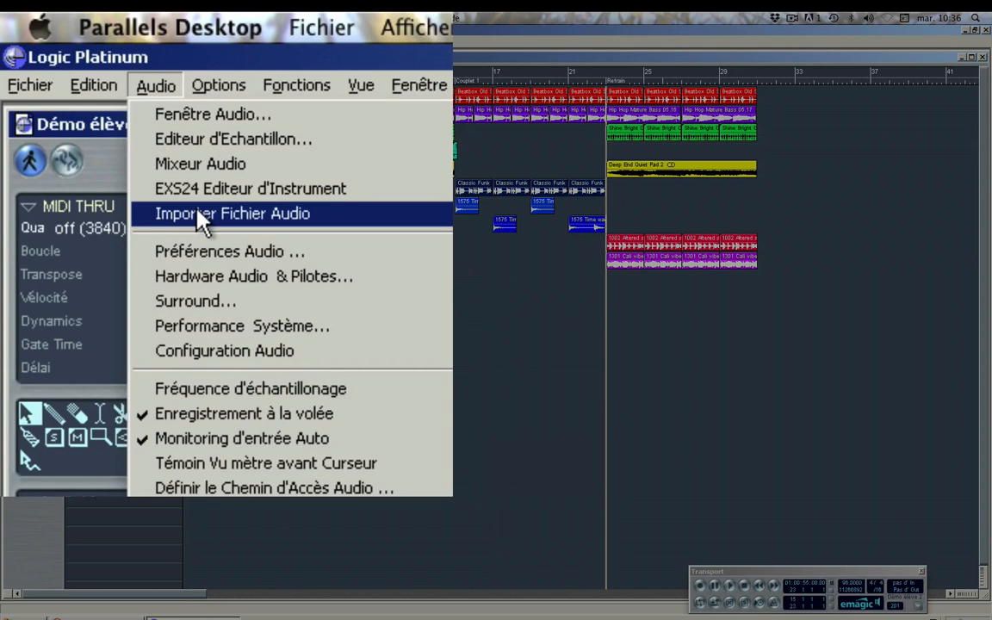
pyautogui.click(201, 215)
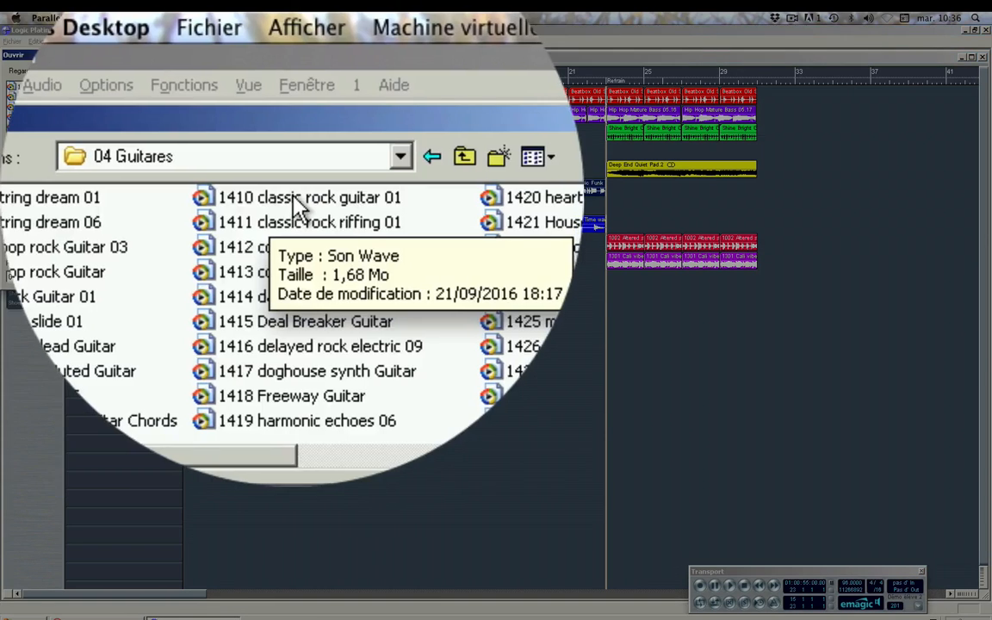
pyautogui.click(295, 202)
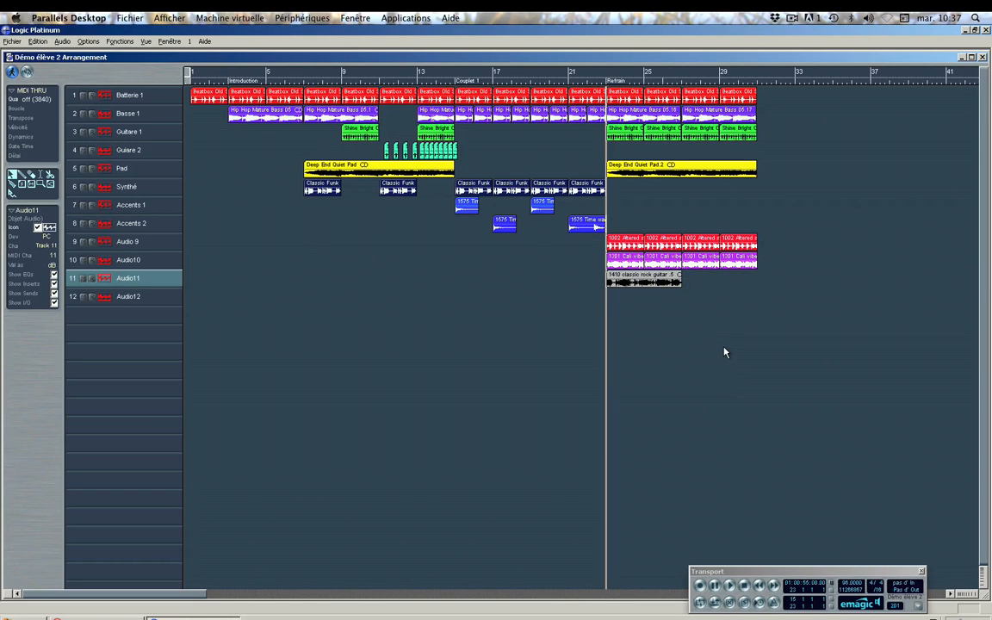
# - Play the Refrain, and trim the end of the classic rock guitar region on Audio11 to a length of about one beat
pyautogui.press('space')
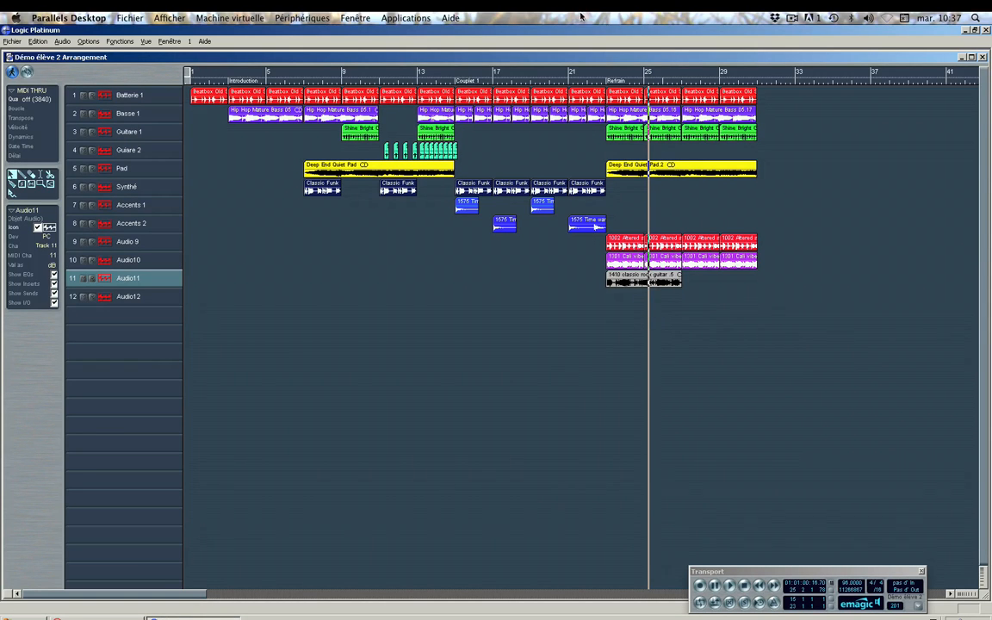
pyautogui.doubleClick(603, 85)
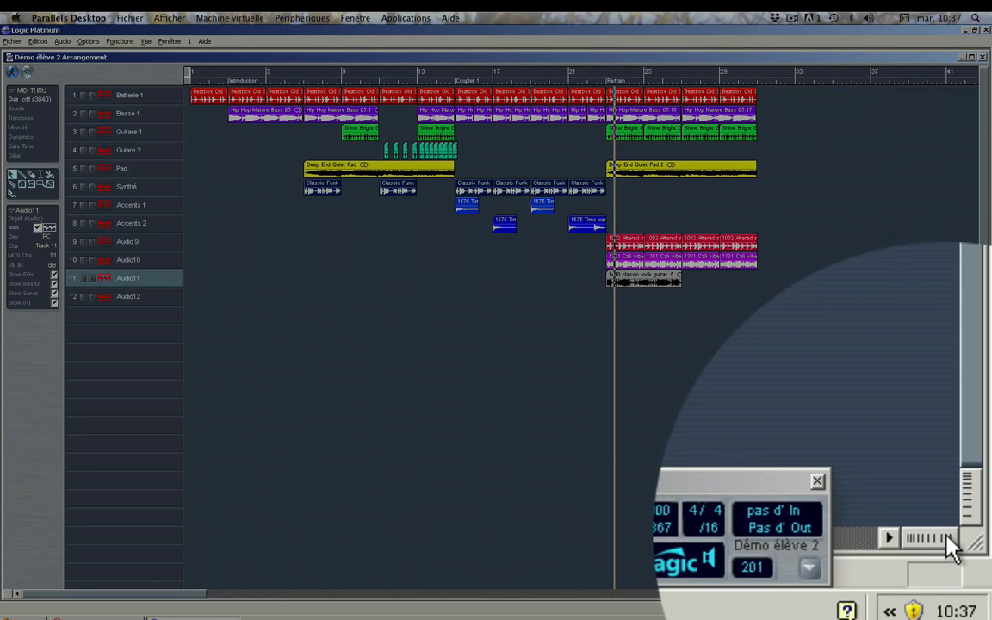
pyautogui.click(946, 541)
pyautogui.click(946, 541)
pyautogui.click(946, 541)
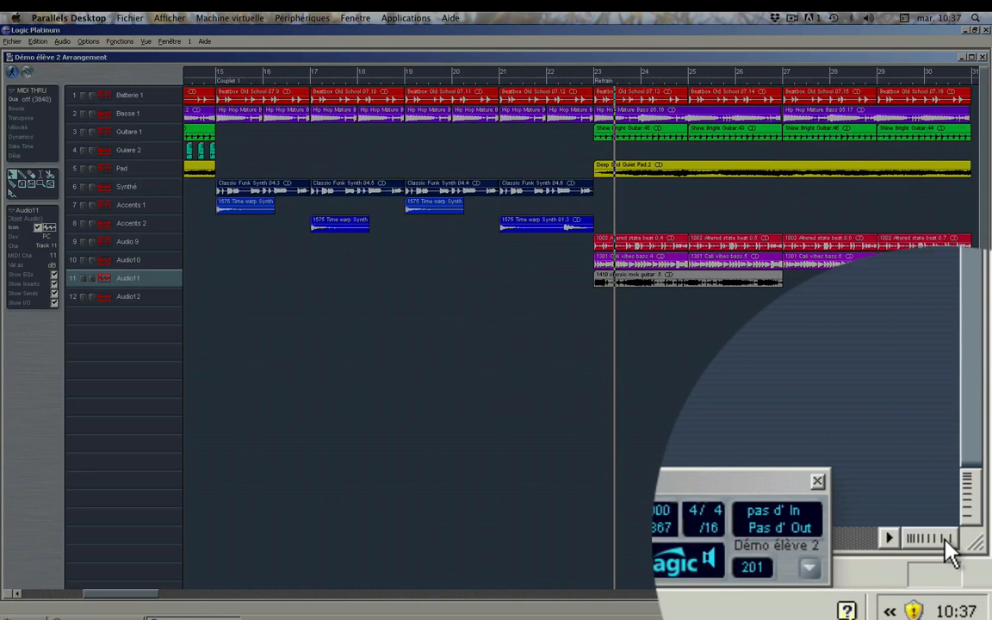
pyautogui.click(946, 541)
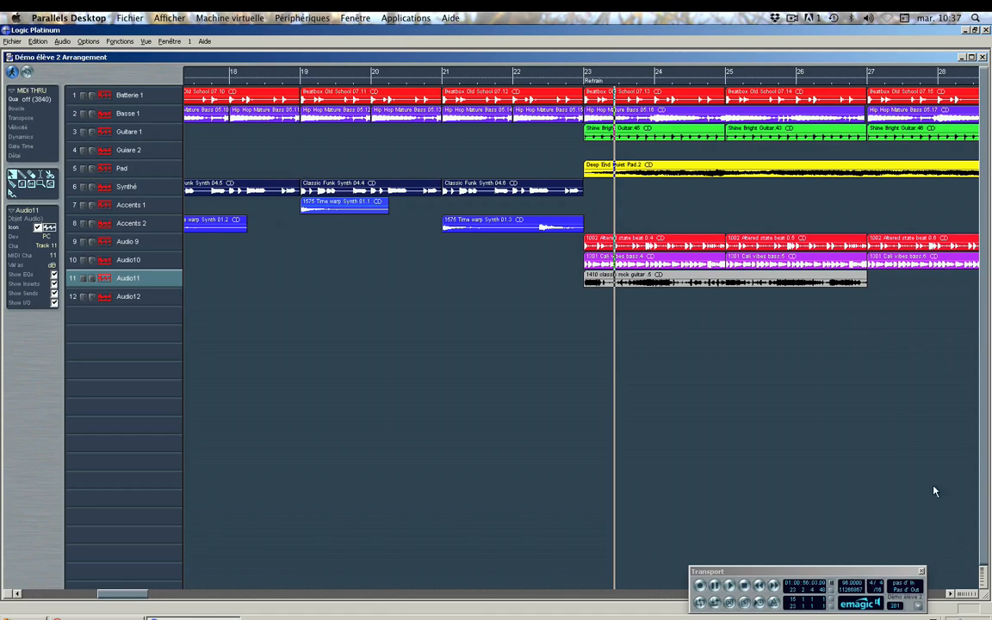
pyautogui.click(867, 290)
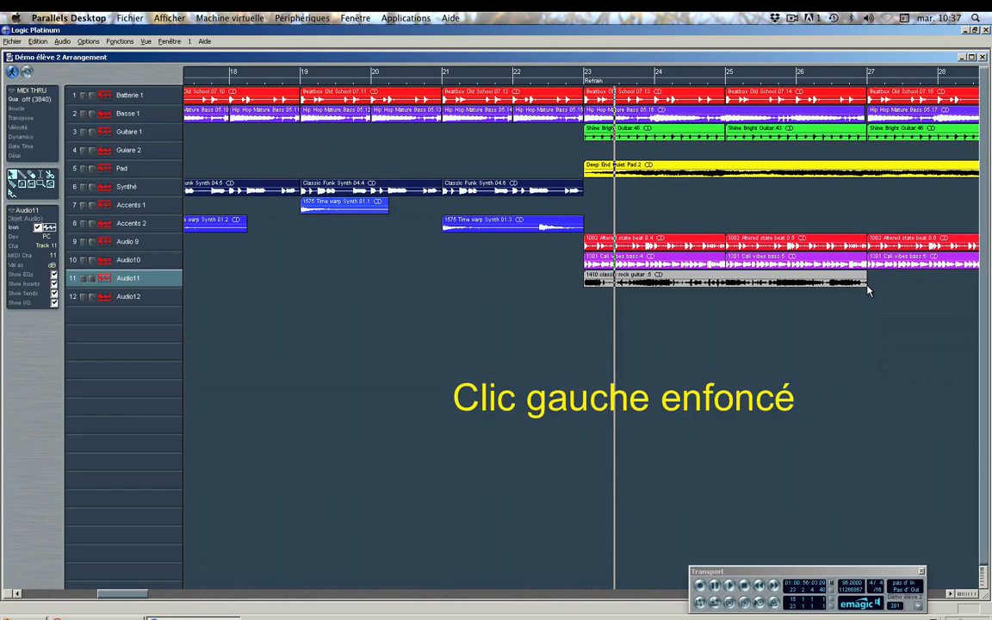
pyautogui.moveTo(868, 290); pyautogui.dragTo(603, 293)
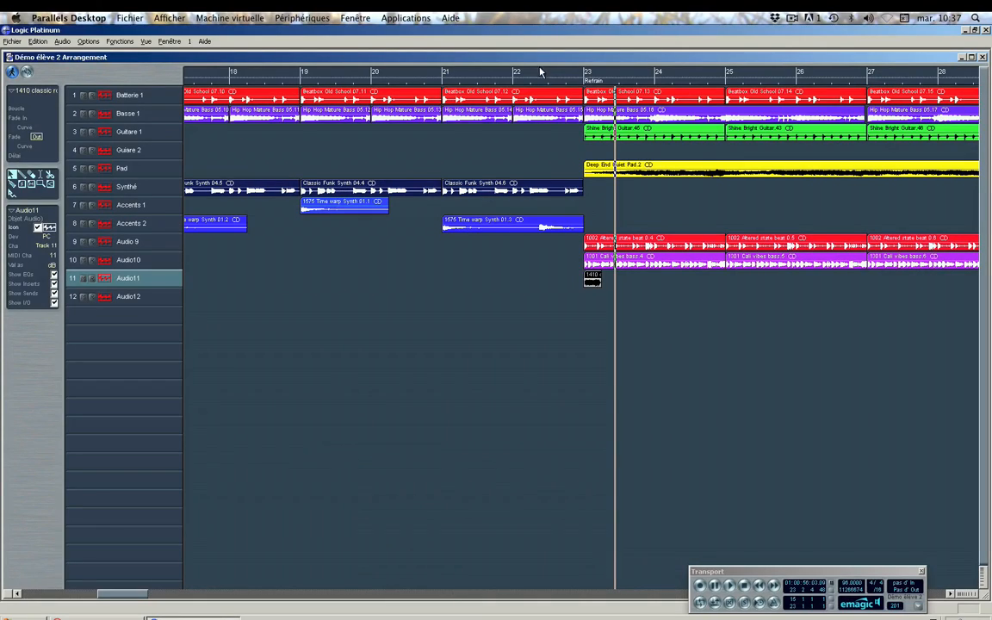
# - Copy the shortened guitar region to bar 27 on Audio11, and copy both regions onto Audio12 at the last beat before bars 27 and 31
pyautogui.click(962, 594)
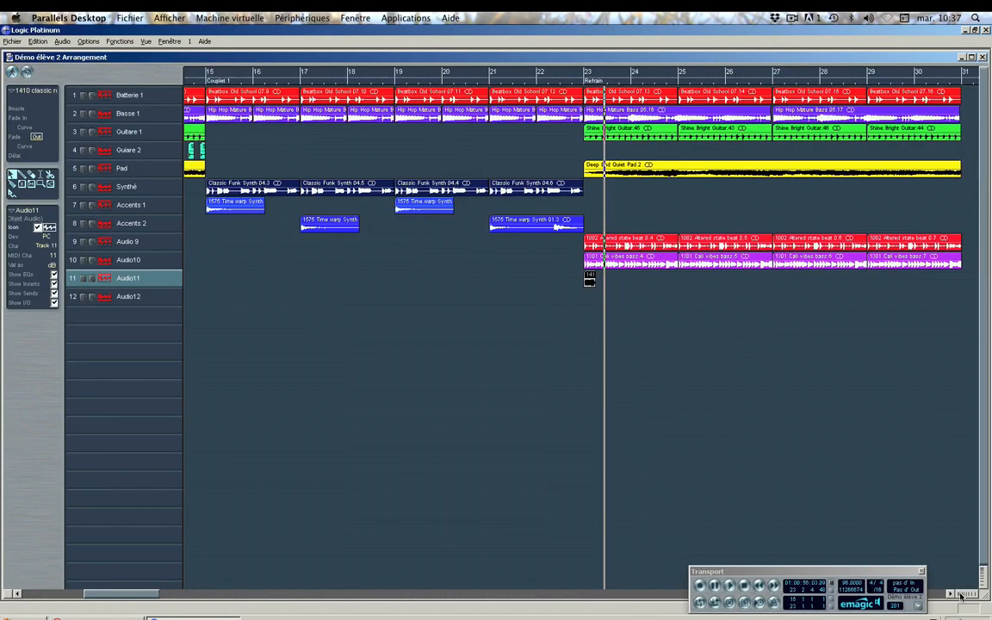
pyautogui.doubleClick(574, 84)
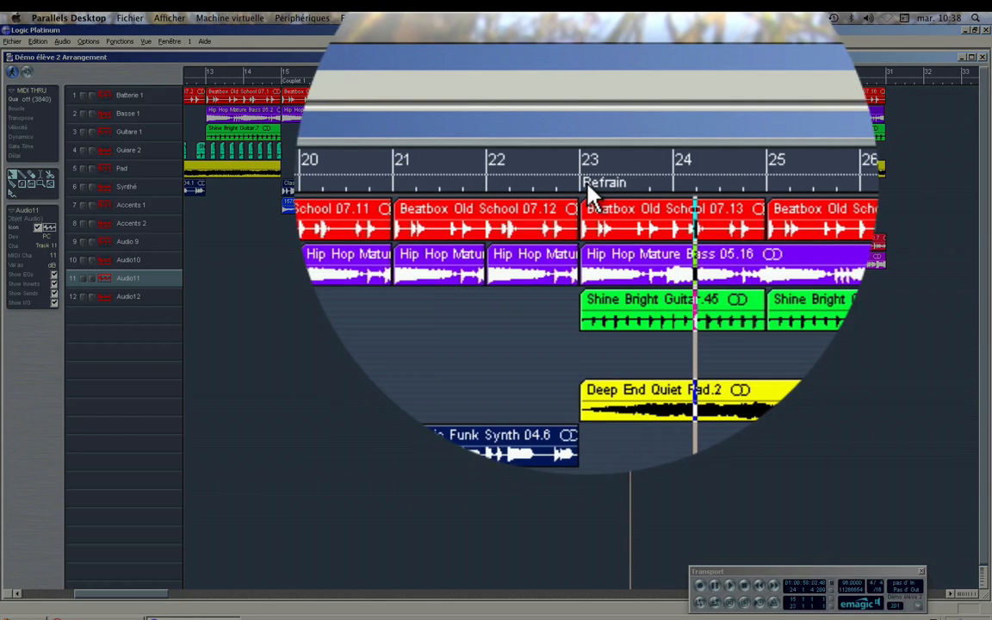
pyautogui.click(589, 191)
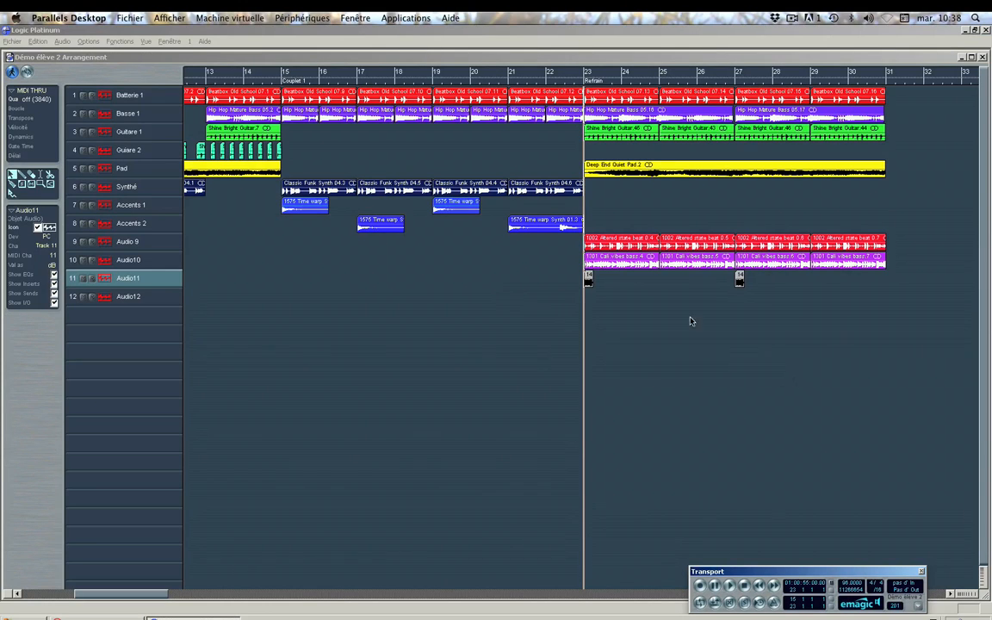
pyautogui.moveTo(563, 278); pyautogui.dragTo(631, 274)
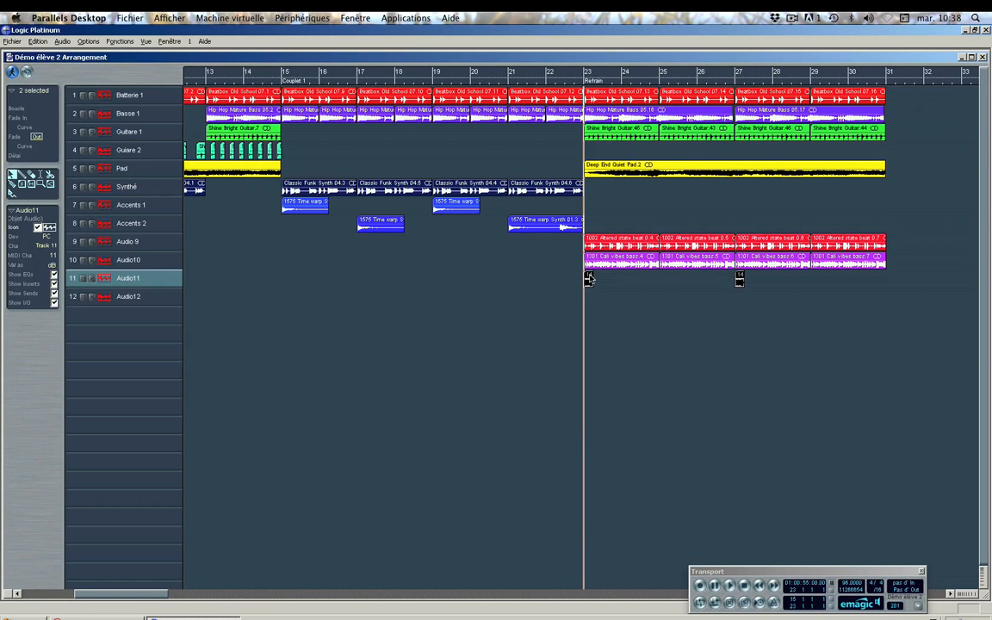
pyautogui.moveTo(590, 278); pyautogui.dragTo(730, 308)
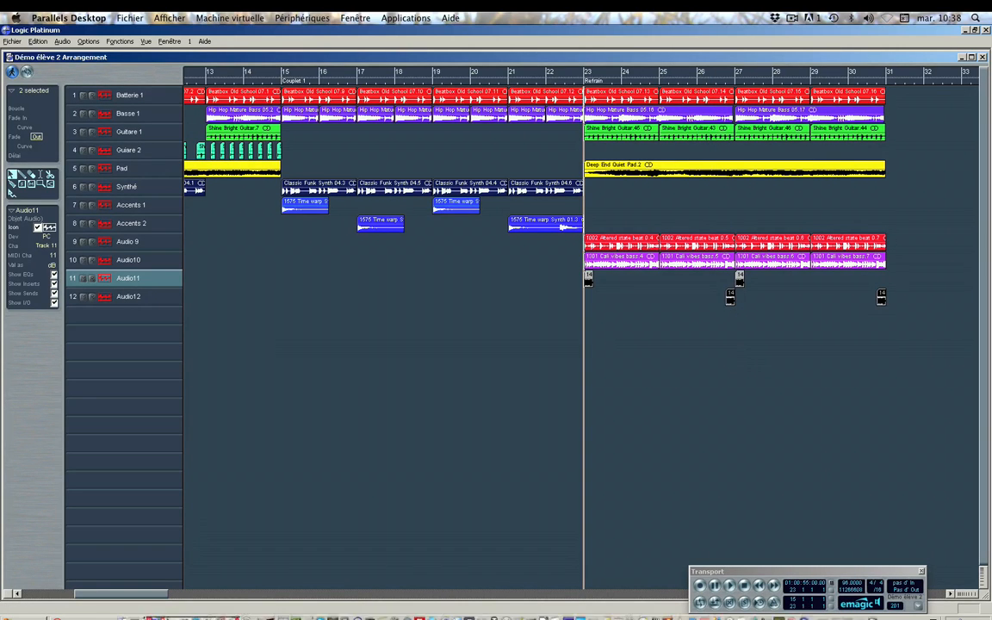
# - Show the global mixer below the arrangement and insert the Mono->Stereo Pitch Shifter II effect on Track 12
pyautogui.moveTo(988, 595); pyautogui.dragTo(976, 333)
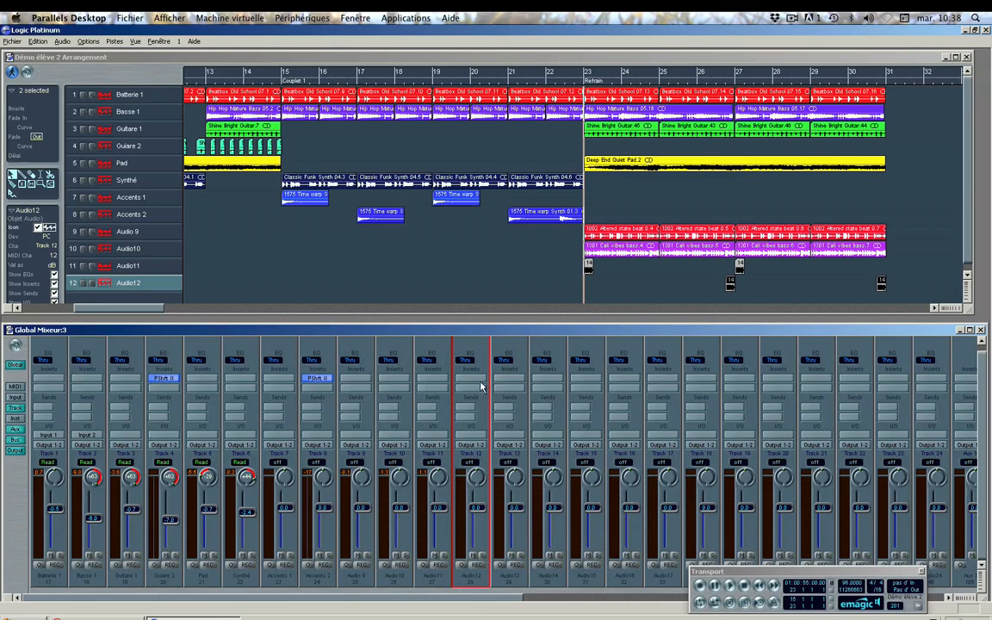
pyautogui.click(463, 379)
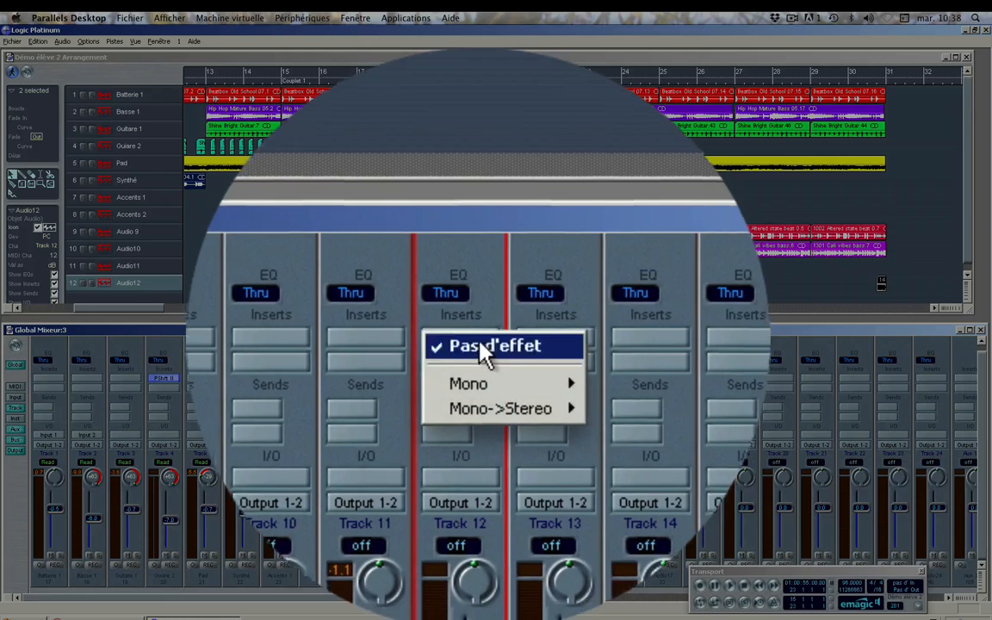
pyautogui.moveTo(486, 408)
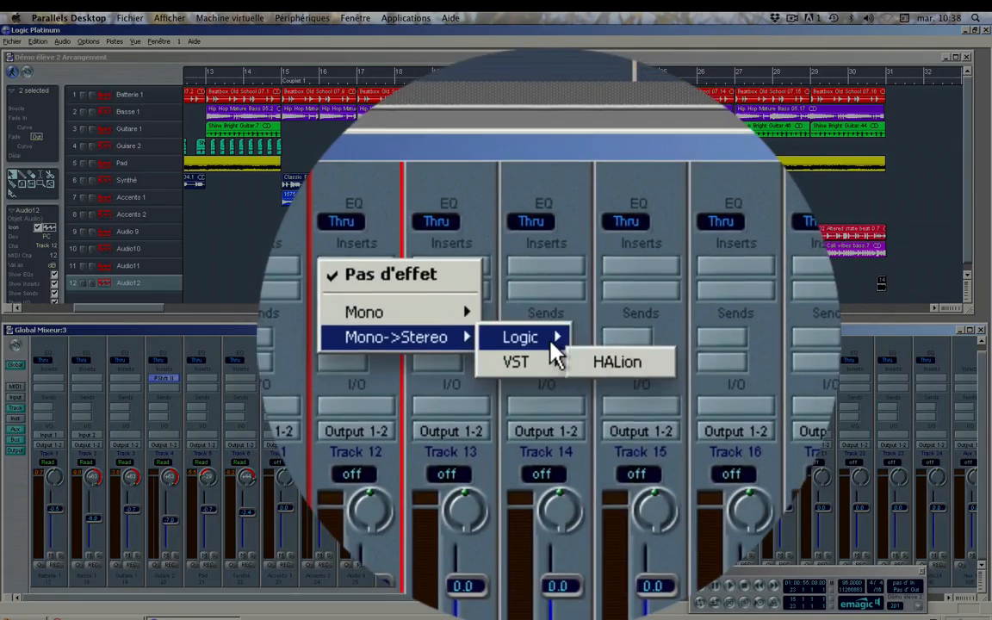
pyautogui.moveTo(525, 338)
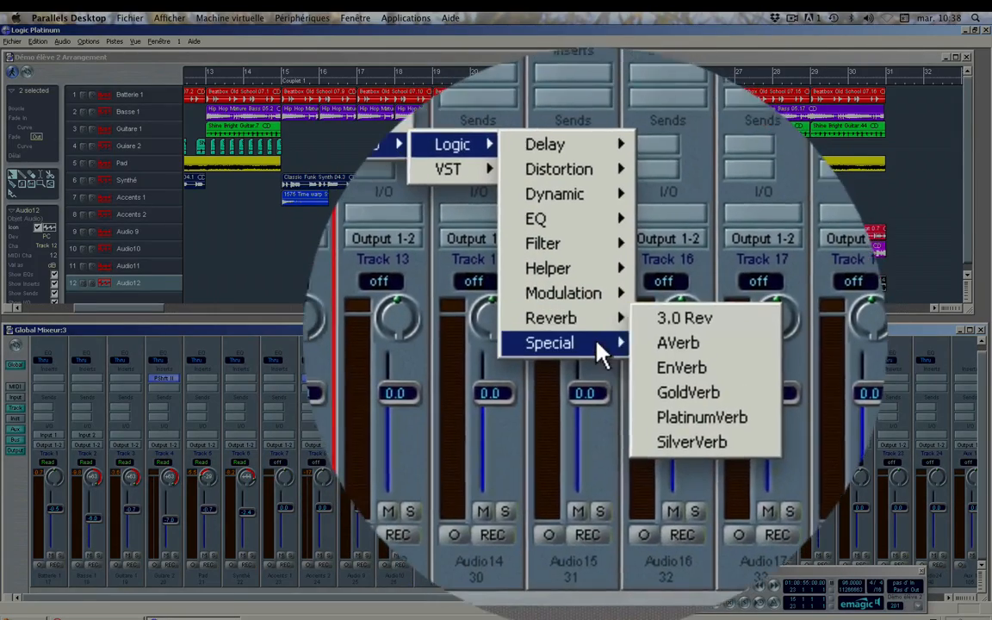
pyautogui.moveTo(601, 352)
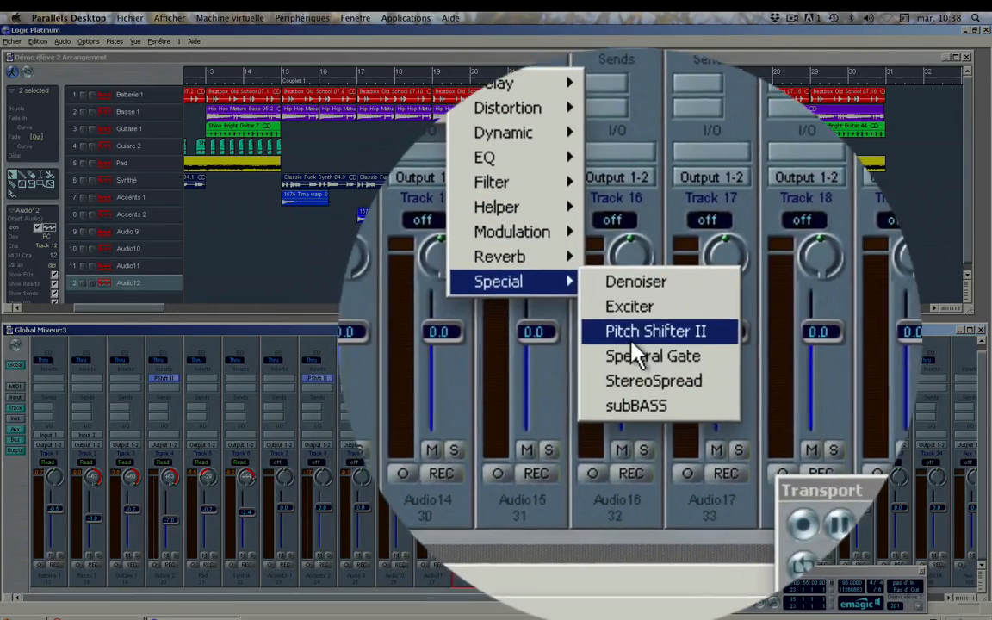
pyautogui.click(630, 509)
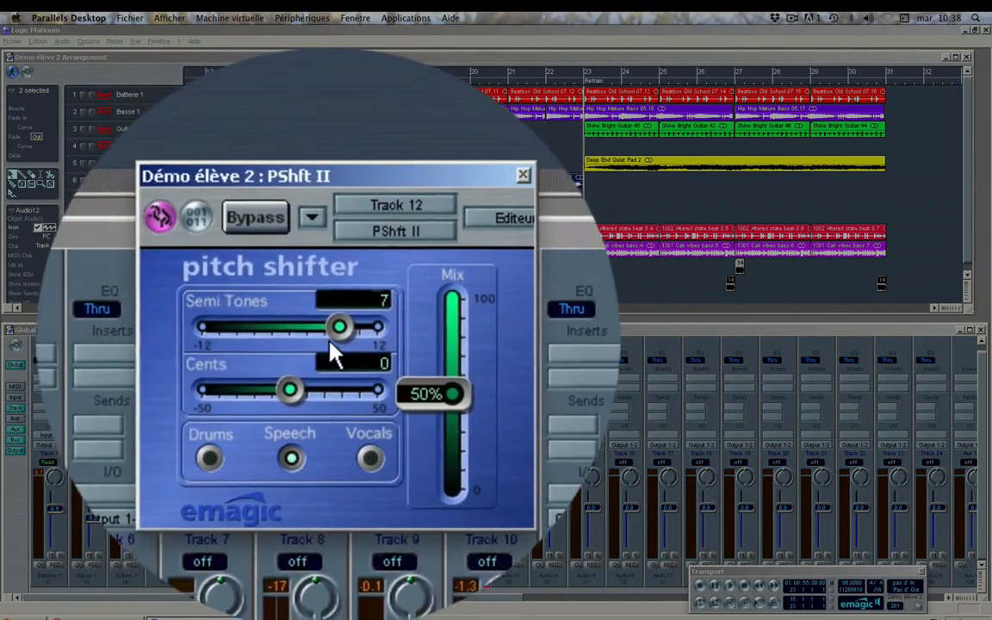
# - Set the Track 12 pitch shifter to 3 semitones with a 100% mix and close its window
pyautogui.moveTo(337, 348); pyautogui.dragTo(327, 354)
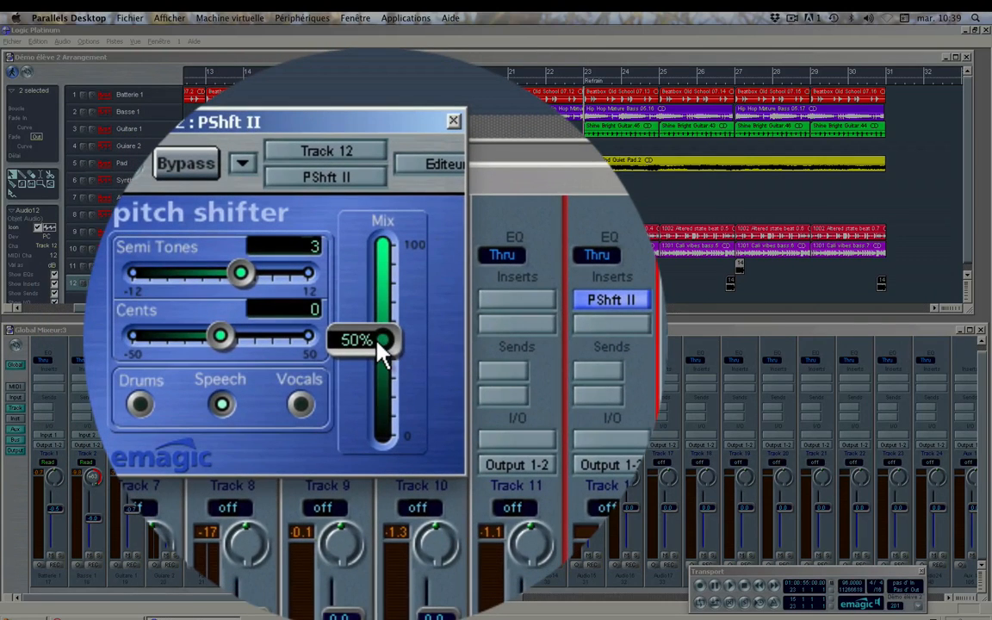
pyautogui.moveTo(383, 353); pyautogui.dragTo(372, 349)
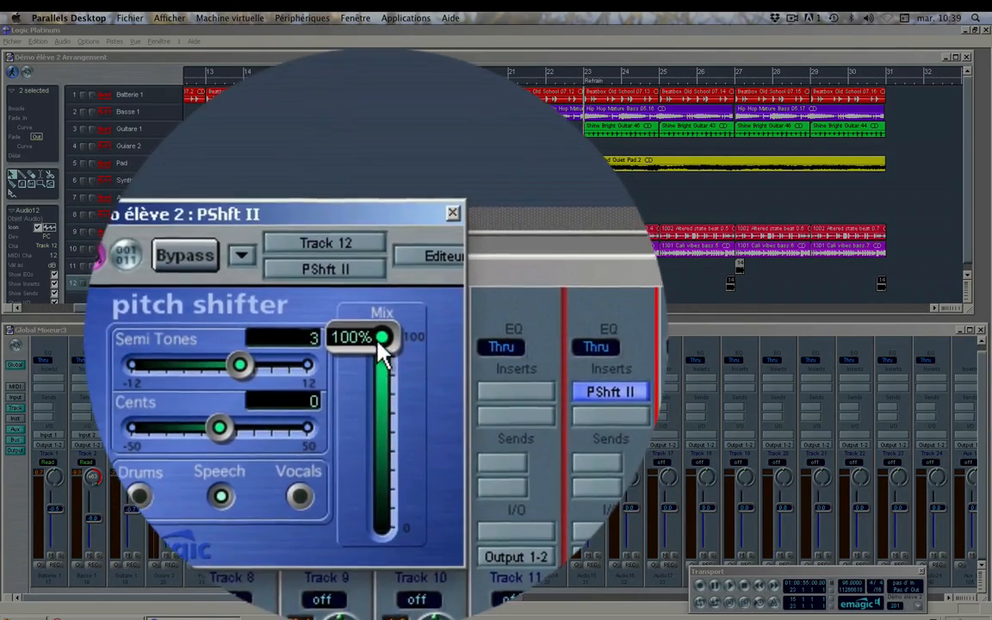
pyautogui.moveTo(381, 333)
pyautogui.mouseDown()
pyautogui.moveTo(381, 354)
pyautogui.moveTo(390, 348)
pyautogui.mouseUp()
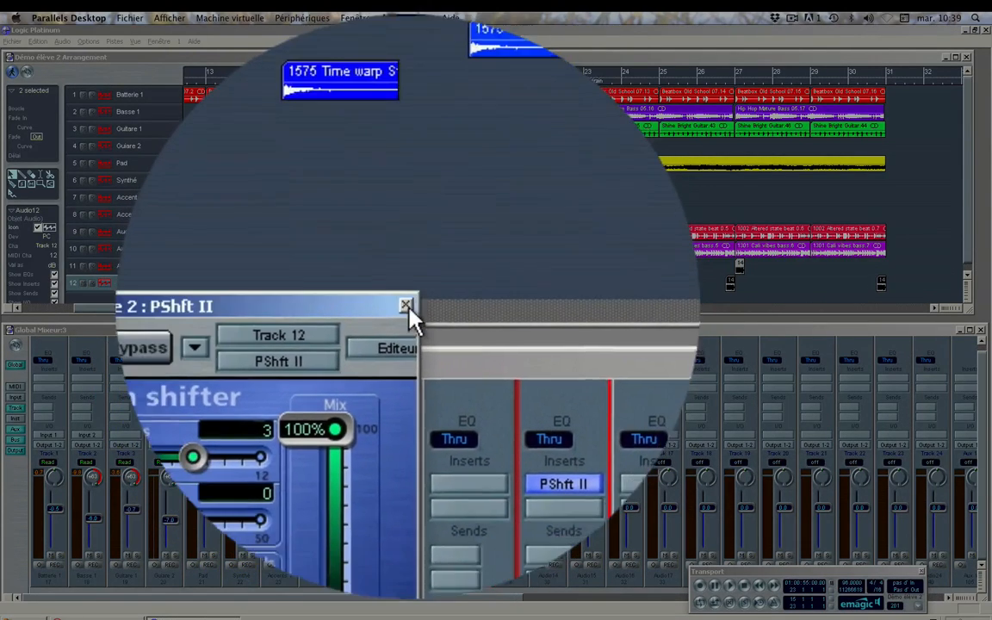
pyautogui.click(407, 309)
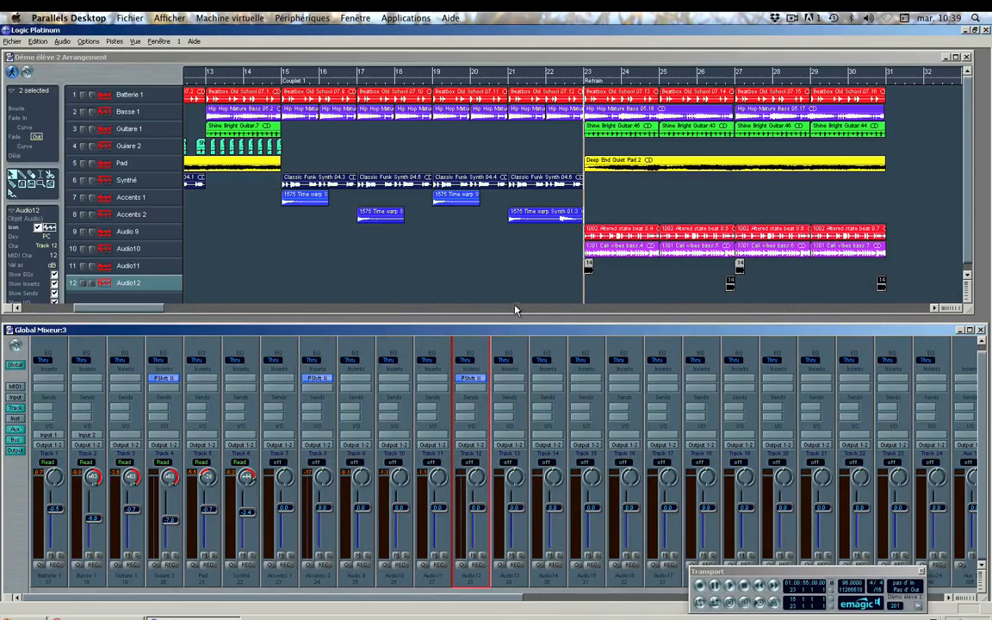